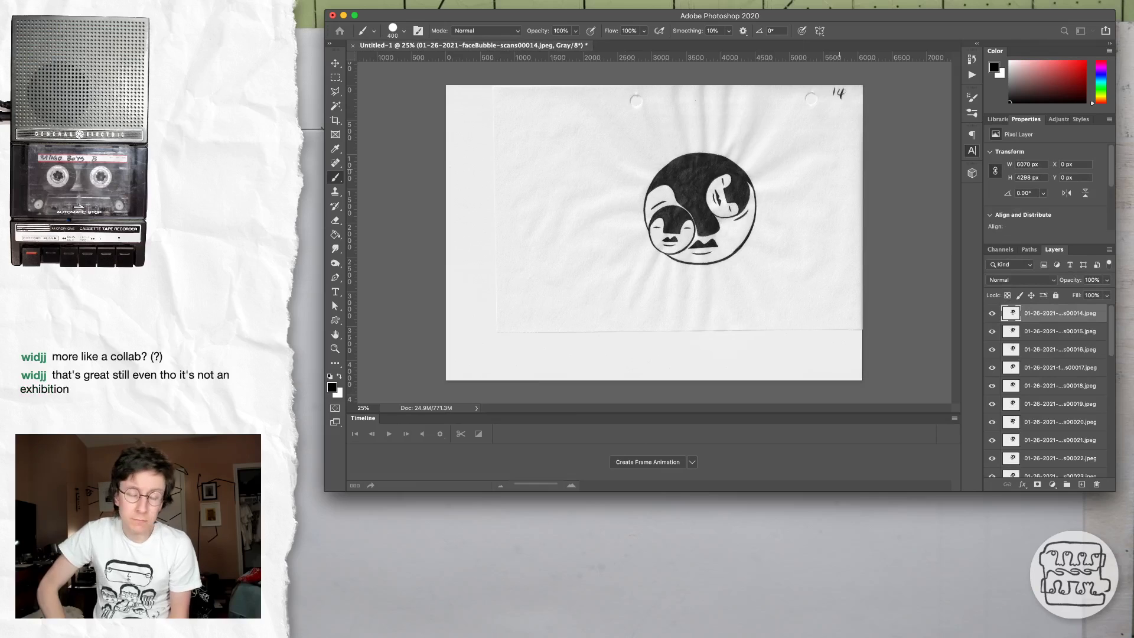
Bring the faceBubble scans00013 image into Untitled-1 as a layer named after its file, and close the source scan
key("ctrl+Tab")
key("ctrl+Tab")
key("ctrl+Tab")
key("ctrl+Tab")
key("ctrl+Tab")
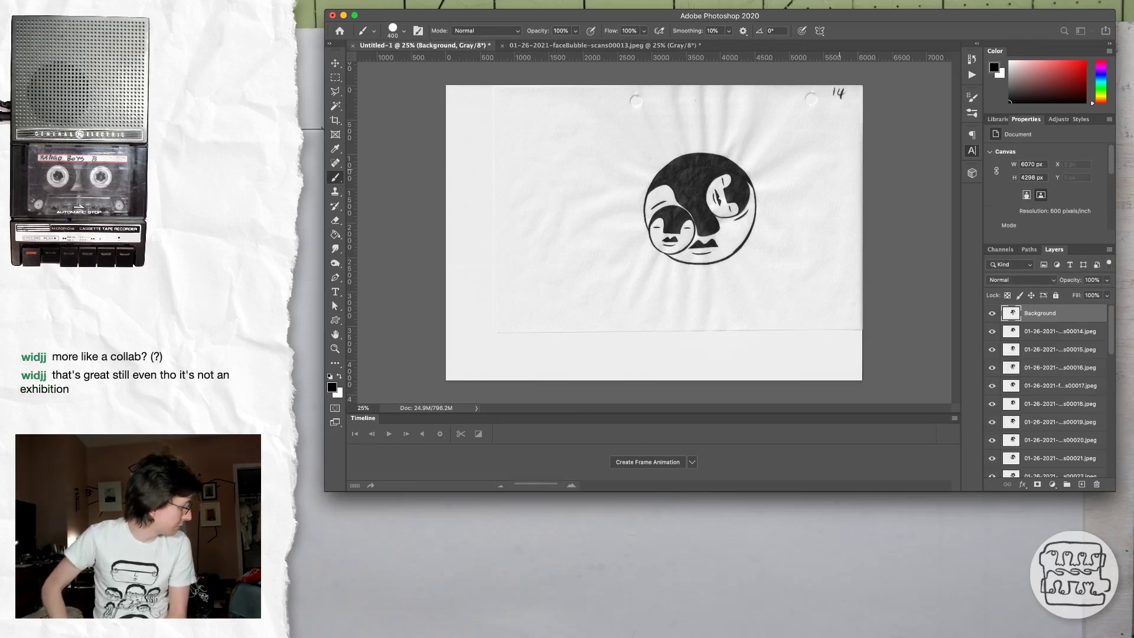
key("super+w")
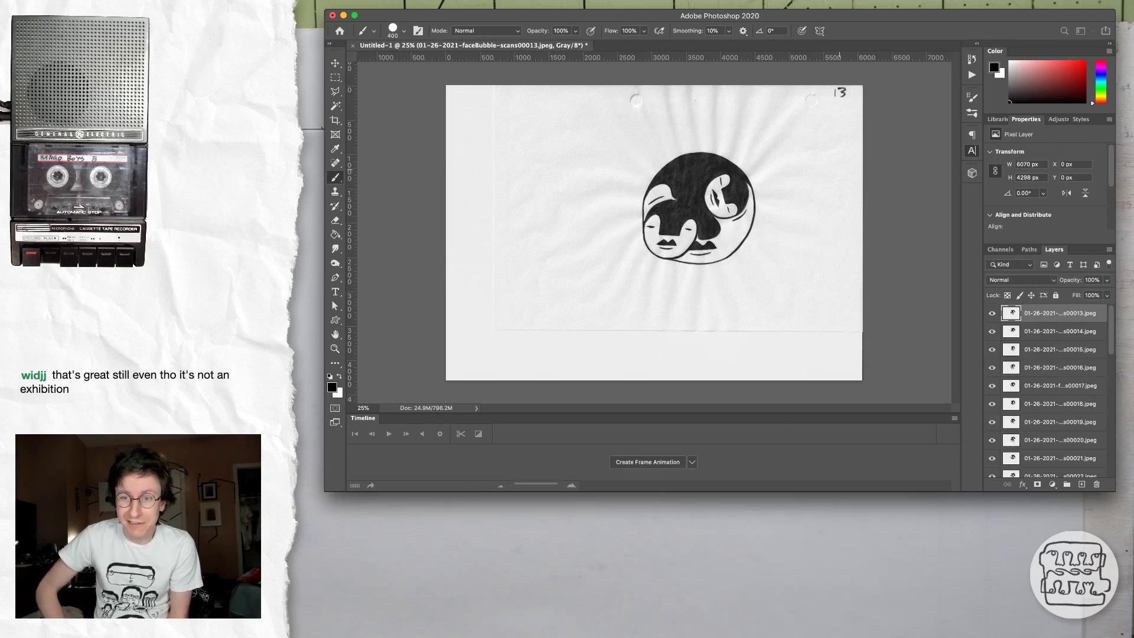
Add scans00012 and the remaining lower-numbered scans to Untitled-1 as layers named after their files, closing each source scan
key("ctrl+Tab")
key("ctrl+Tab")
key("ctrl+Tab")
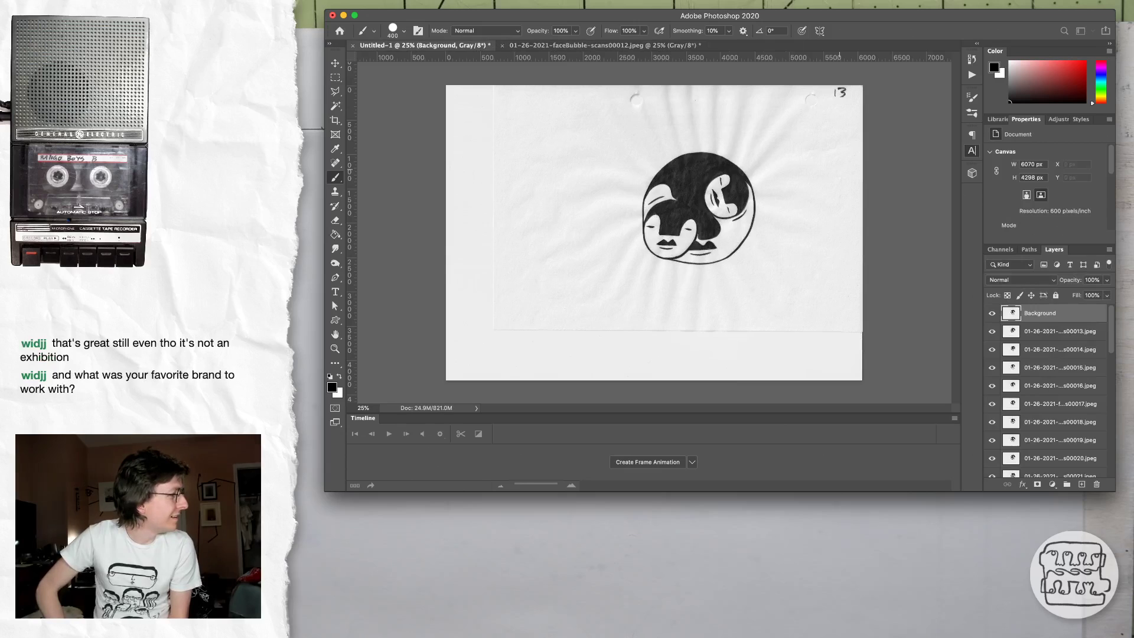
key("ctrl+Tab")
key("super+w")
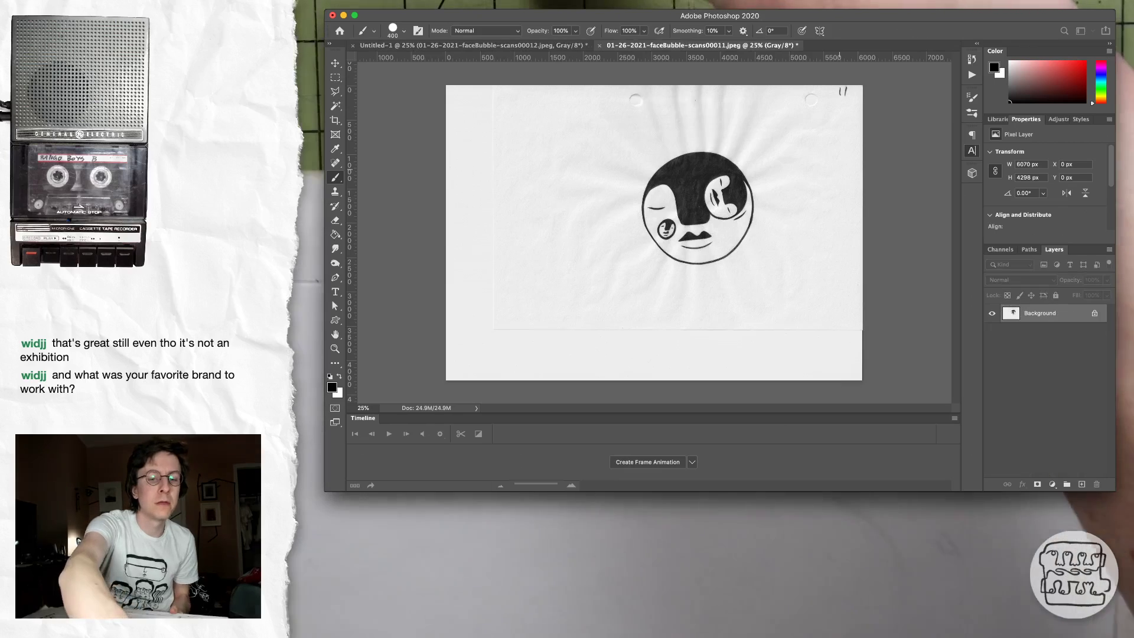
key("ctrl+Tab")
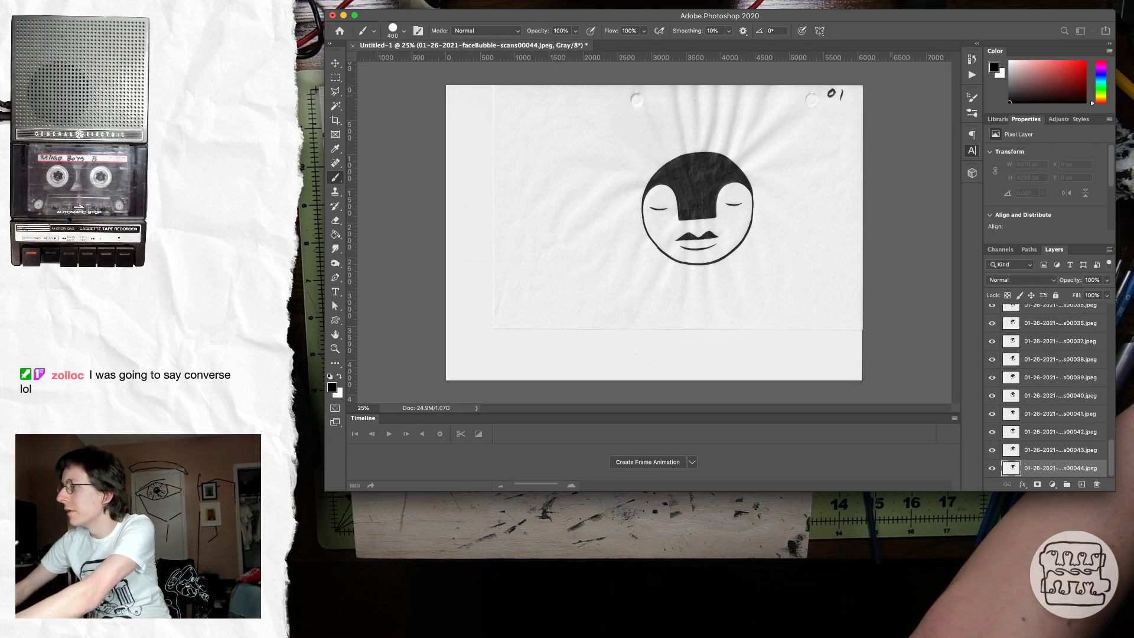
Crop the canvas to a square of about 2453 px around the face drawing
key("v")
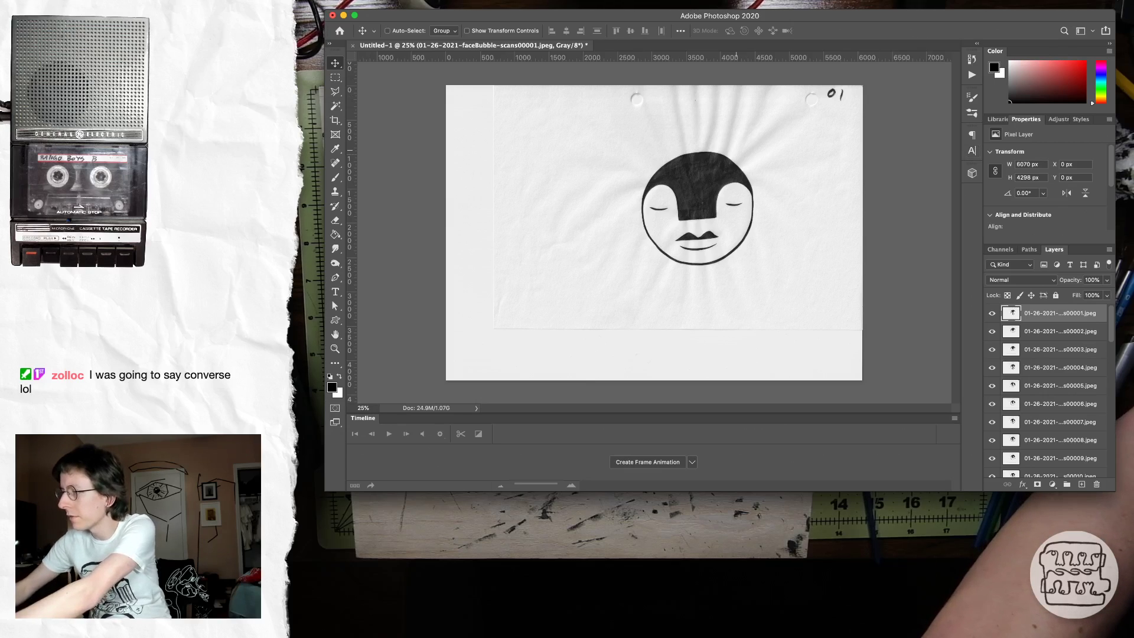
key("c")
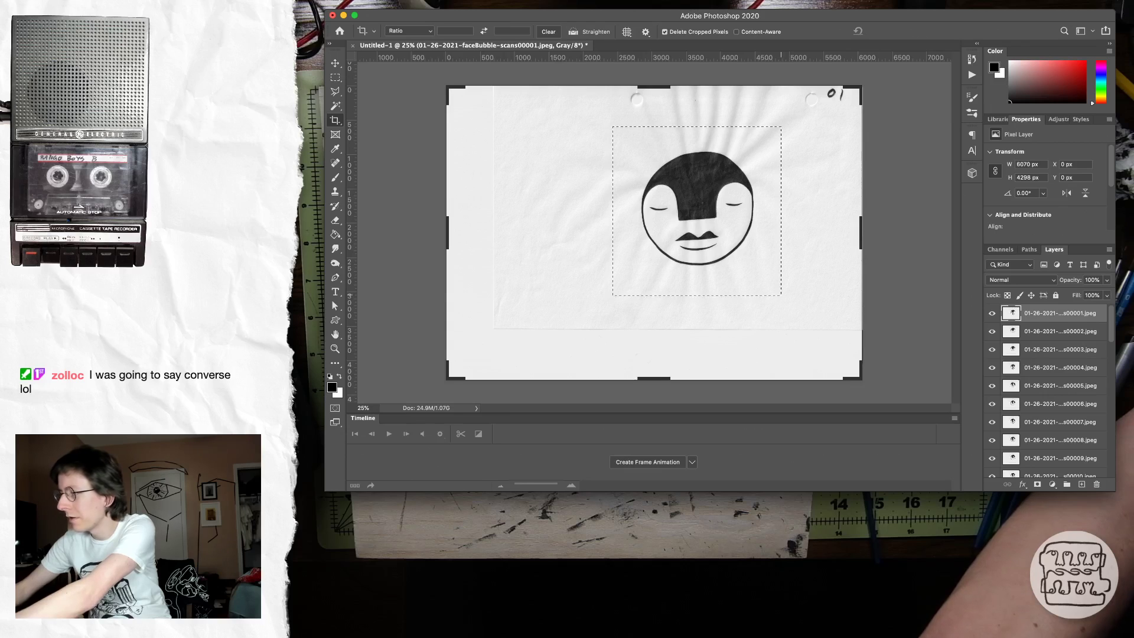
key("super+d")
left_click_drag(614, 131, 781, 298)
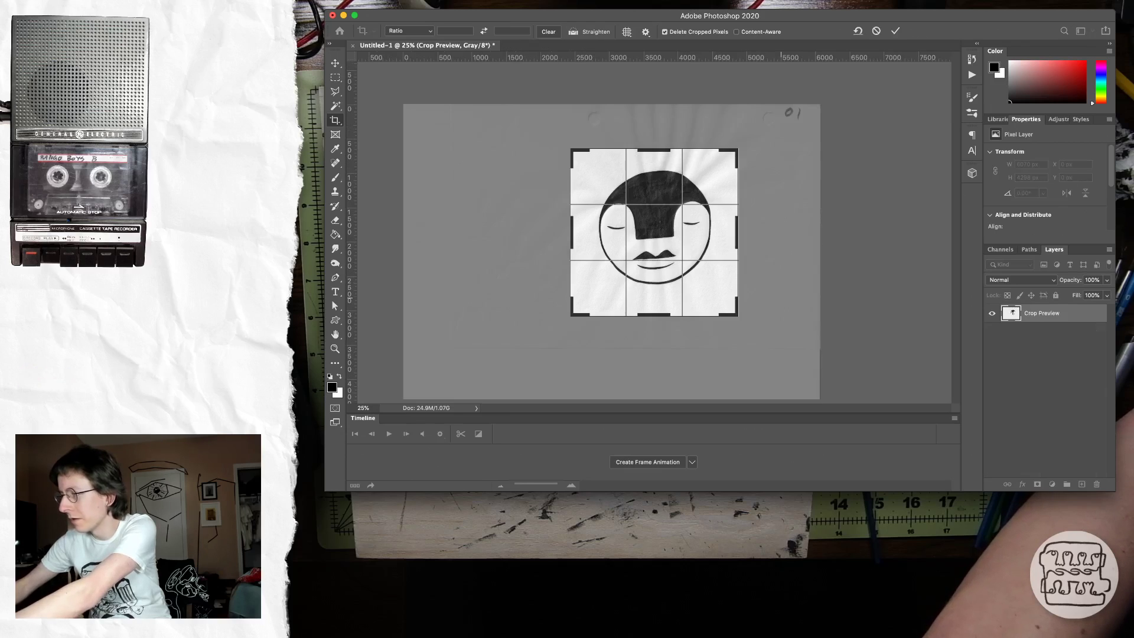
key("Return")
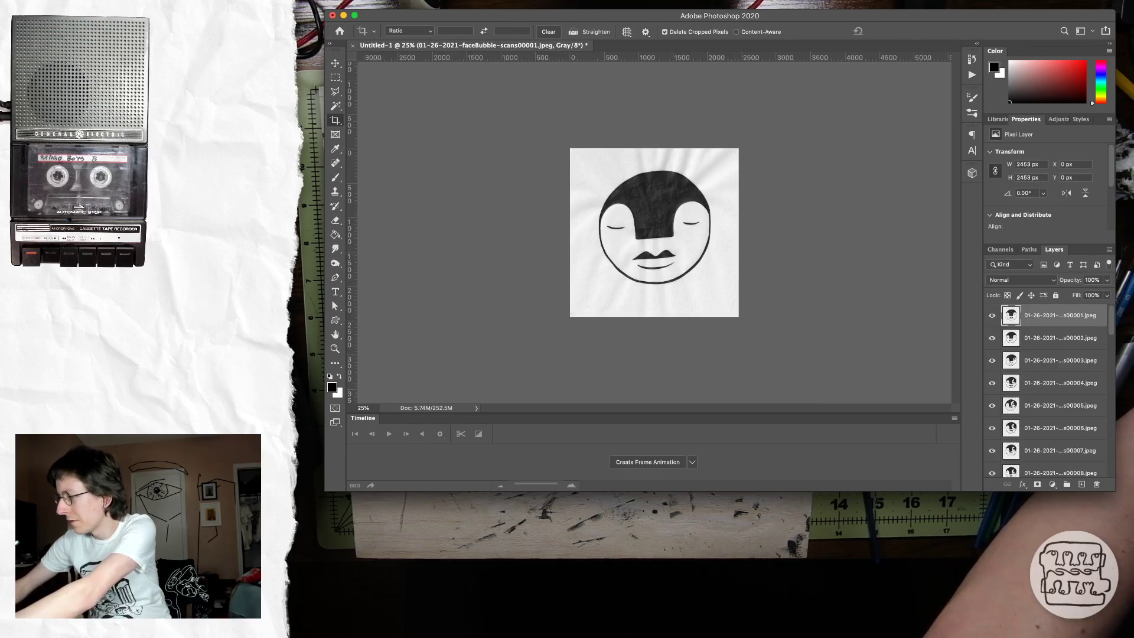
Create a frame animation from the cropped layers with a 0.1-second delay per frame, and preview it
left_click(647, 462)
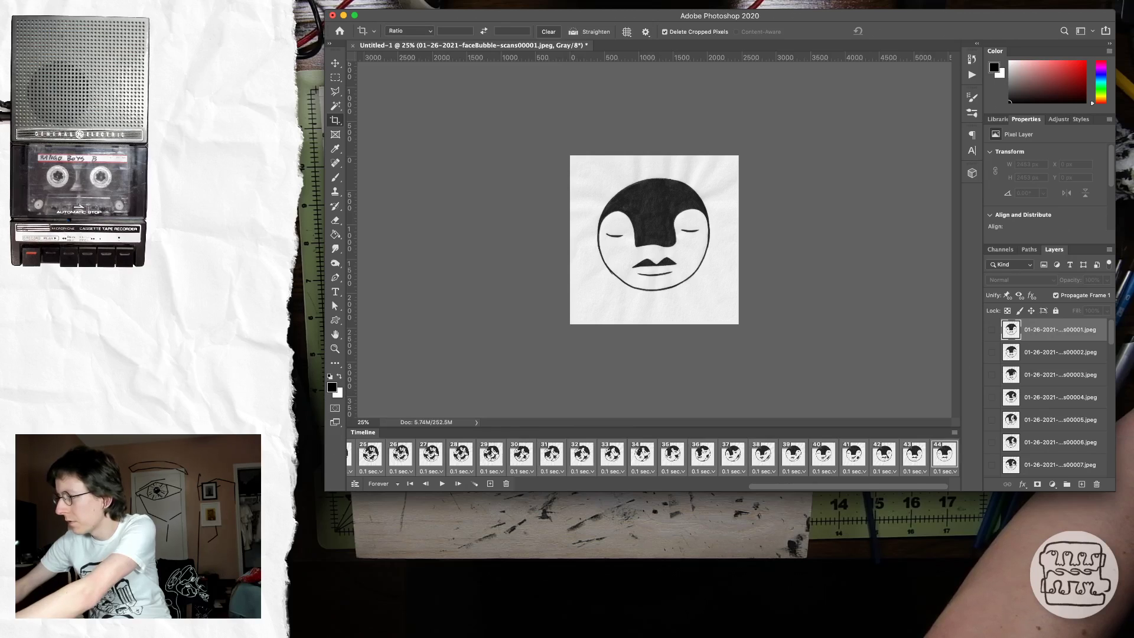
key("space")
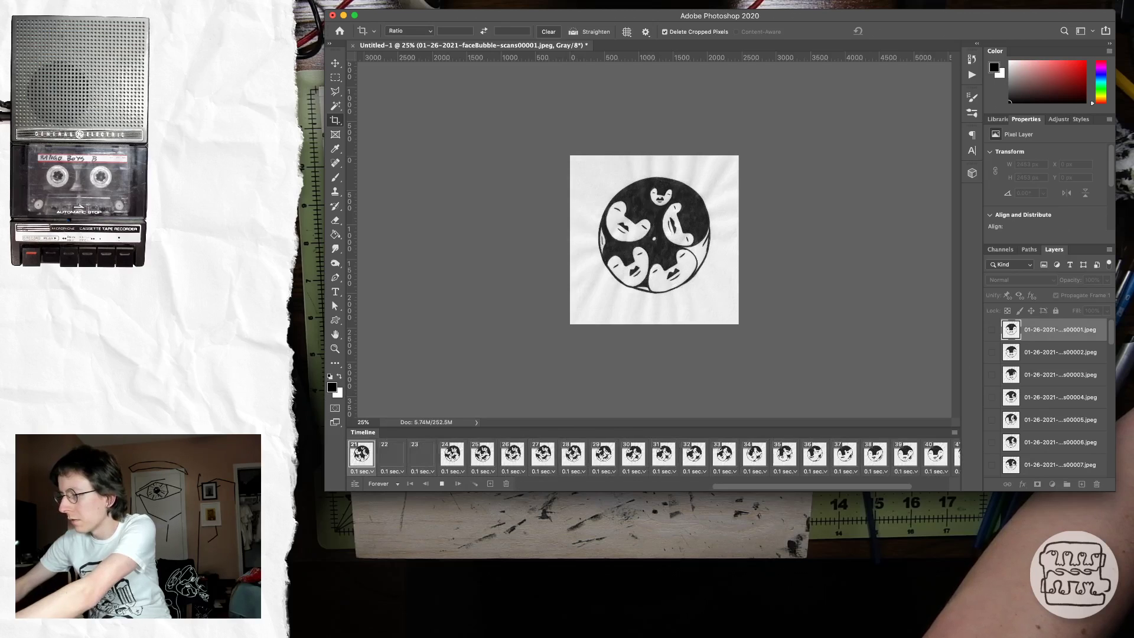
key("space")
key("Home")
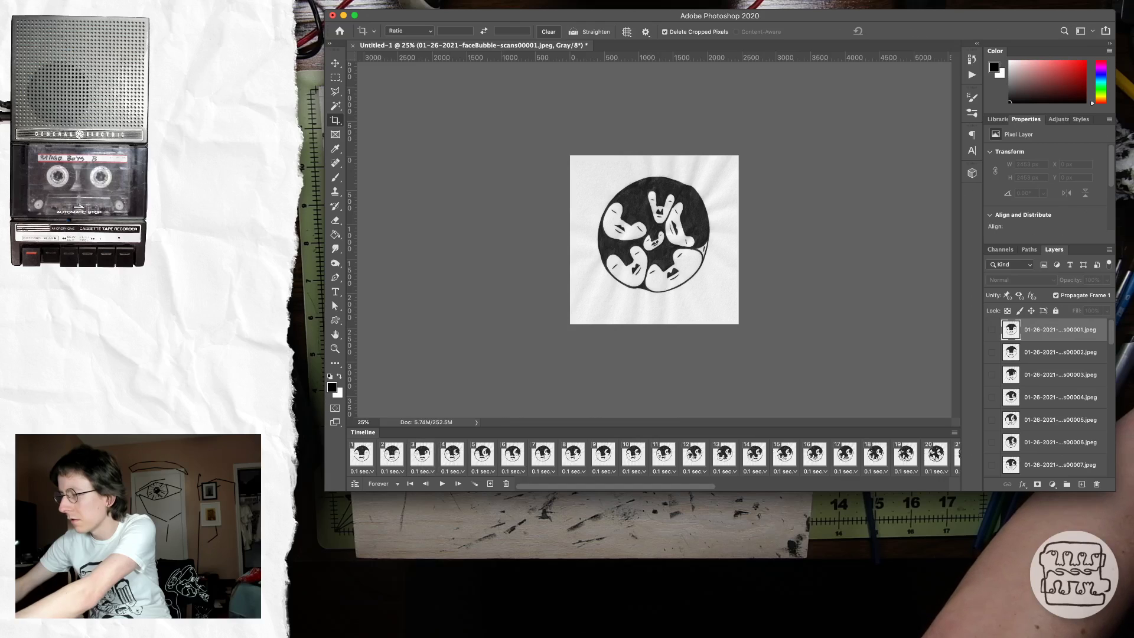
Undo the frame animation and the square crop
key("ctrl+z")
key("ctrl+z")
key("ctrl+z")
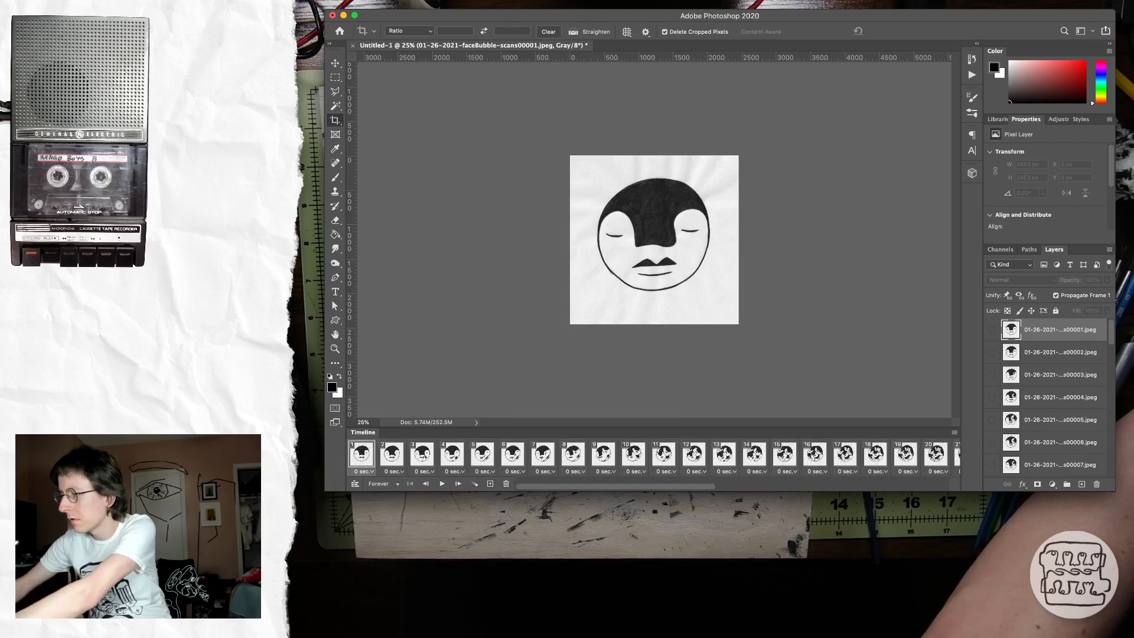
key("ctrl+z")
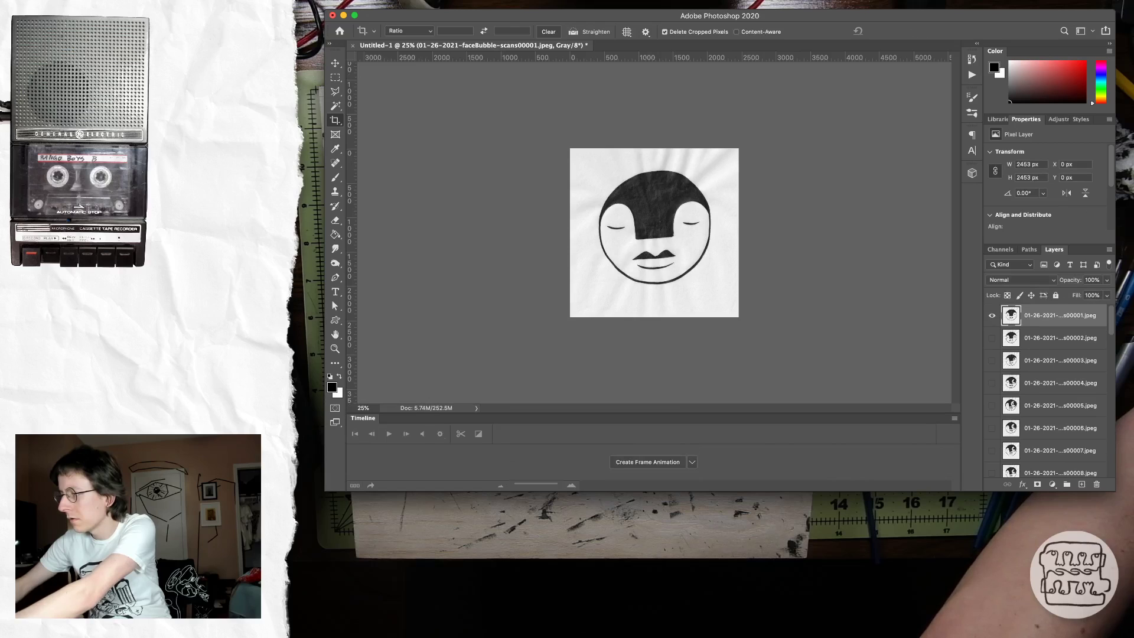
key("ctrl+z")
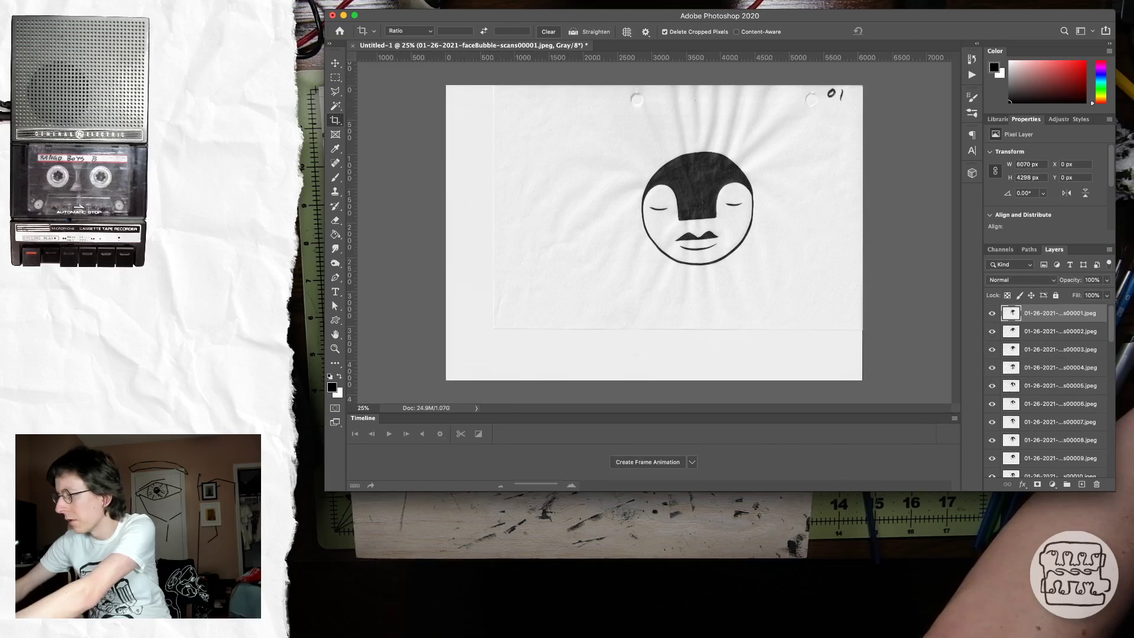
Create a frame animation from the uncropped layers with a 0.1-second delay per frame, and play it
key("ctrl+shift+z")
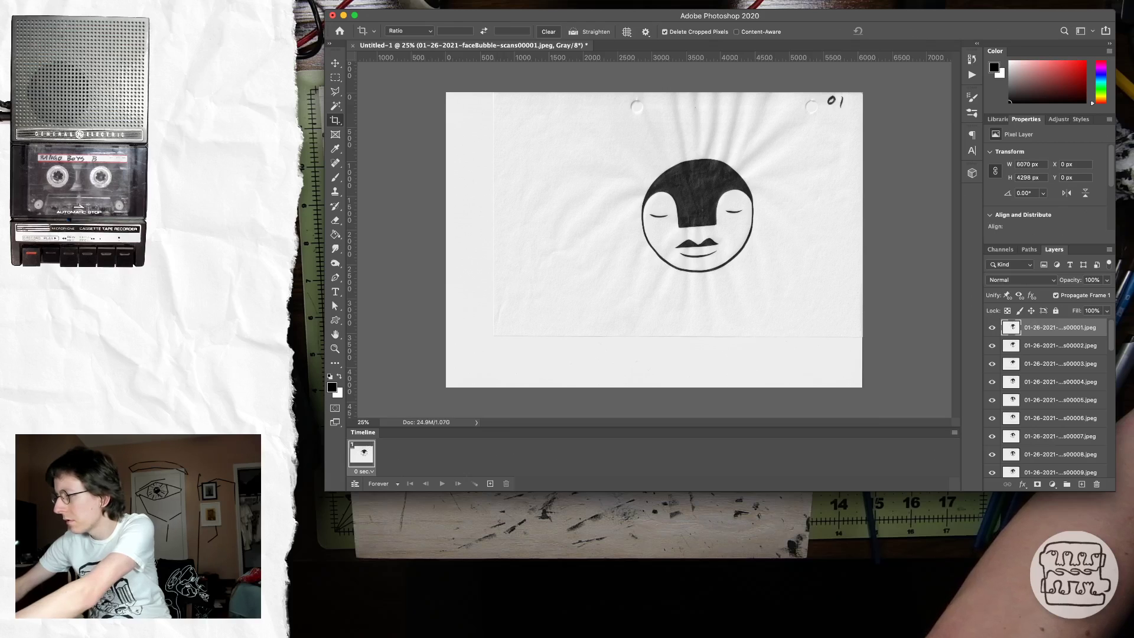
key("ctrl+shift+z")
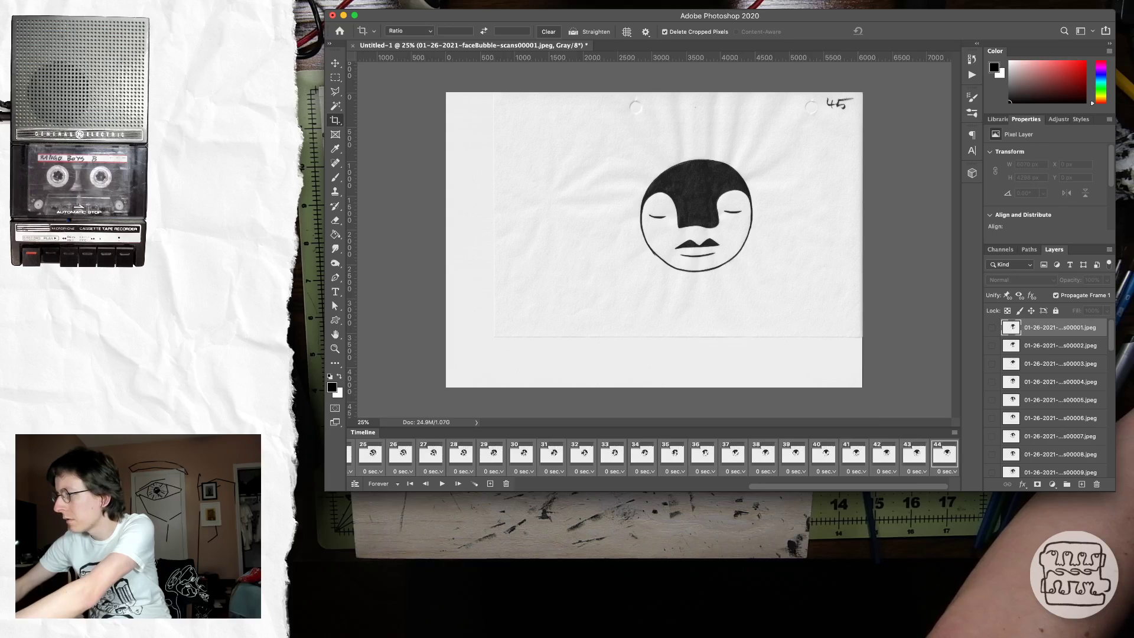
key("space")
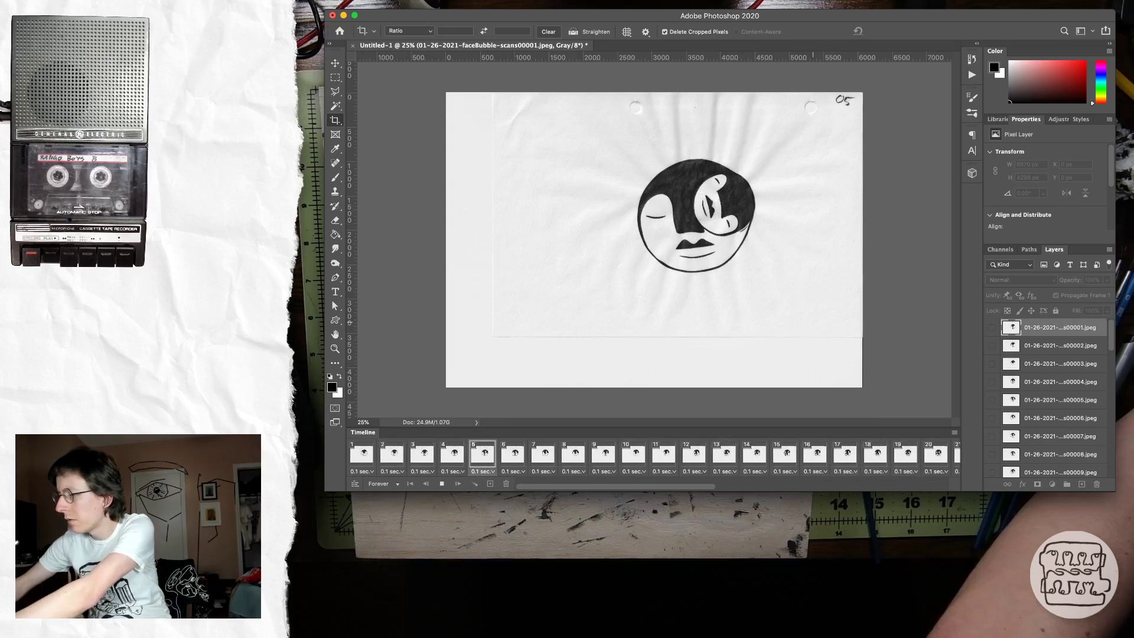
On frame 5, set the scans00005 layer to 50% opacity and show the scans00006 layer beneath it for comparison
key("space")
key("Left")
key("Left")
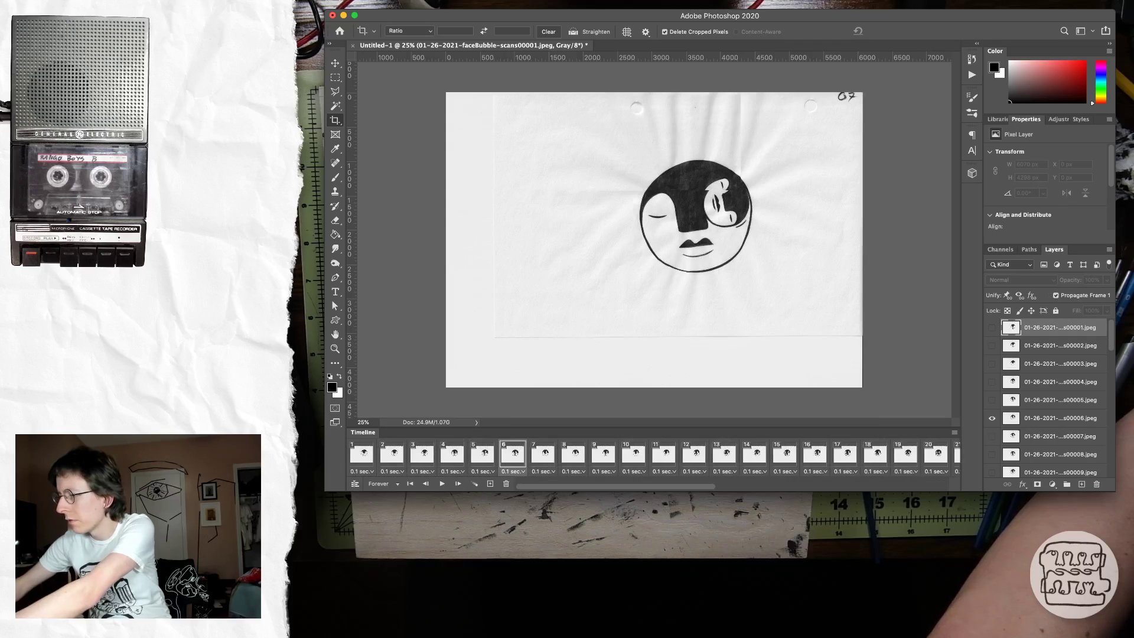
key("Left")
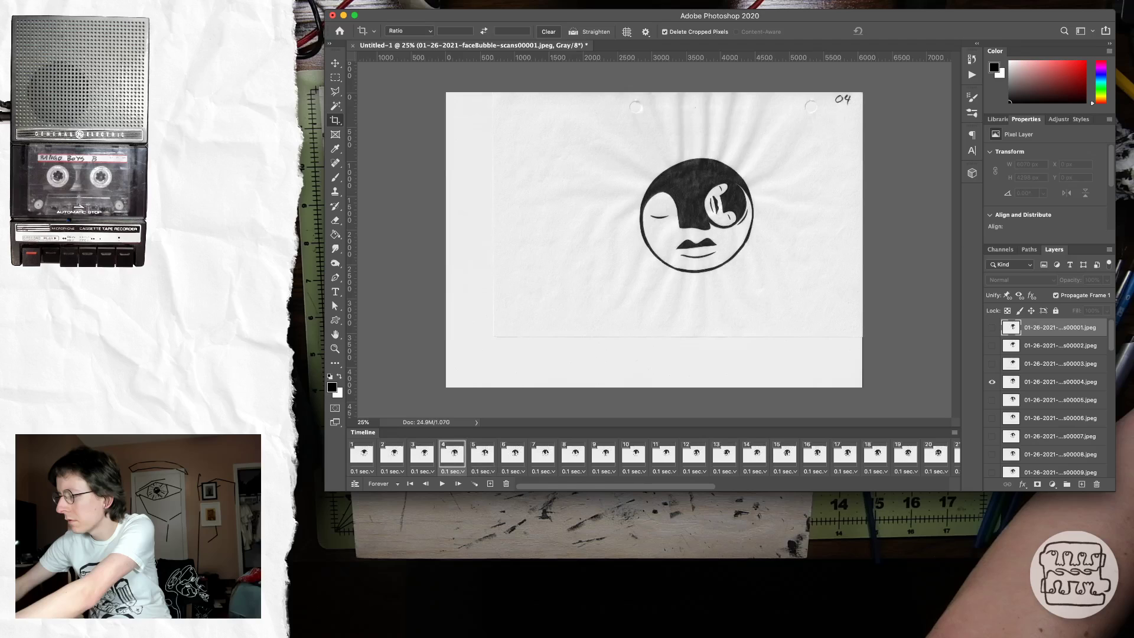
key("Right")
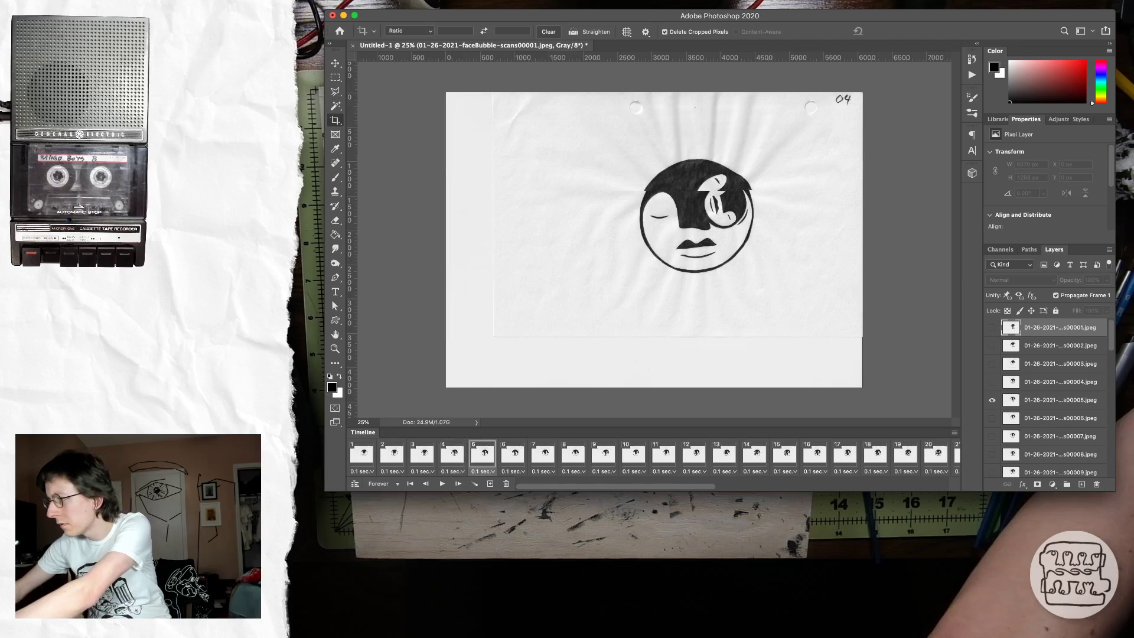
key("v")
left_click(1060, 400)
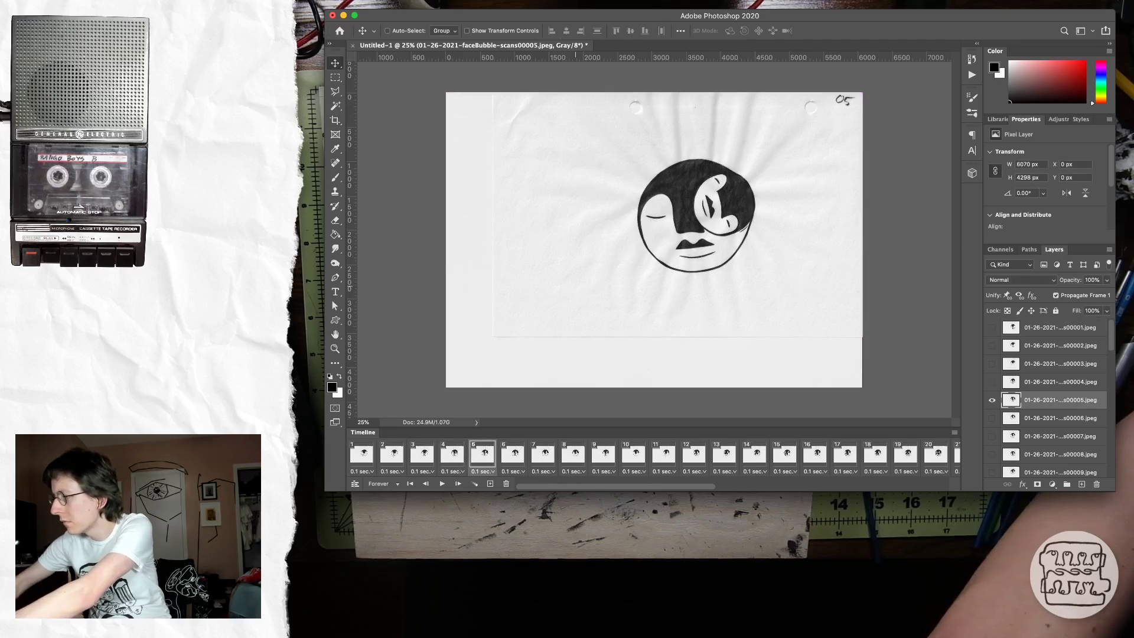
key("5")
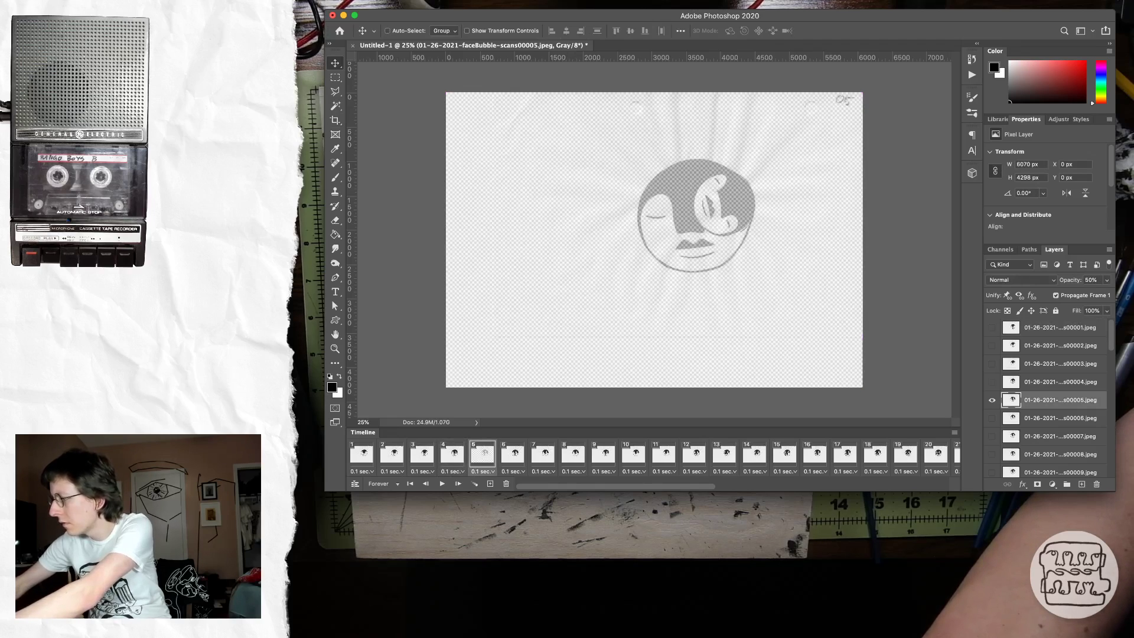
key("alt+bracketleft")
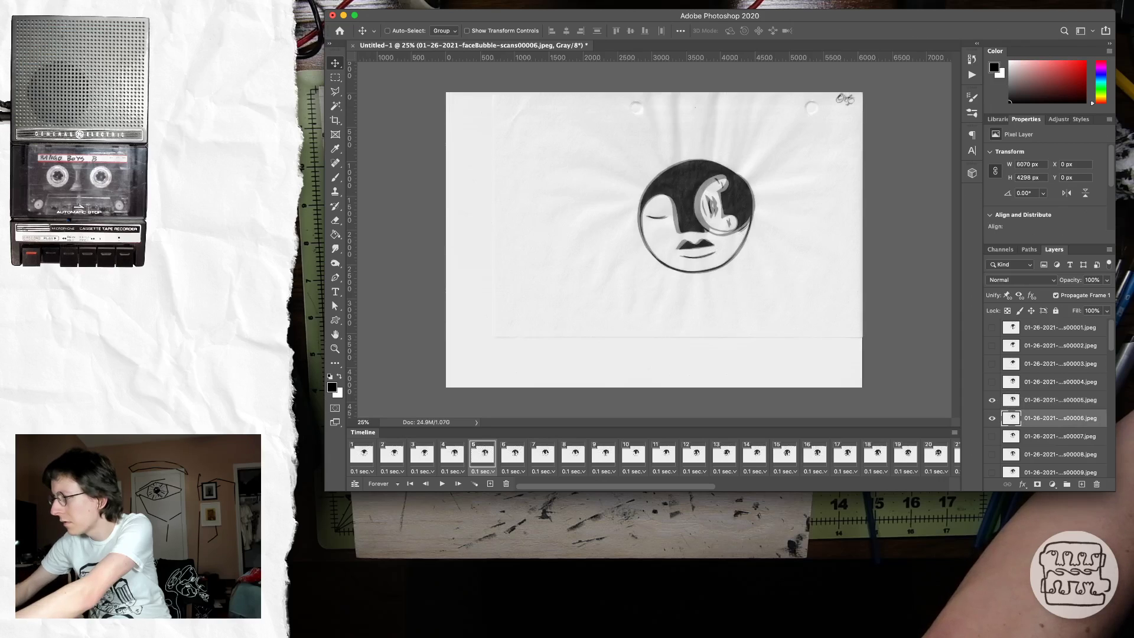
Try to align the scans00006 layer with the scans00005 drawing by moving it 30 px to the left
key("ctrl+t")
key("shift+Left")
key("shift+Left")
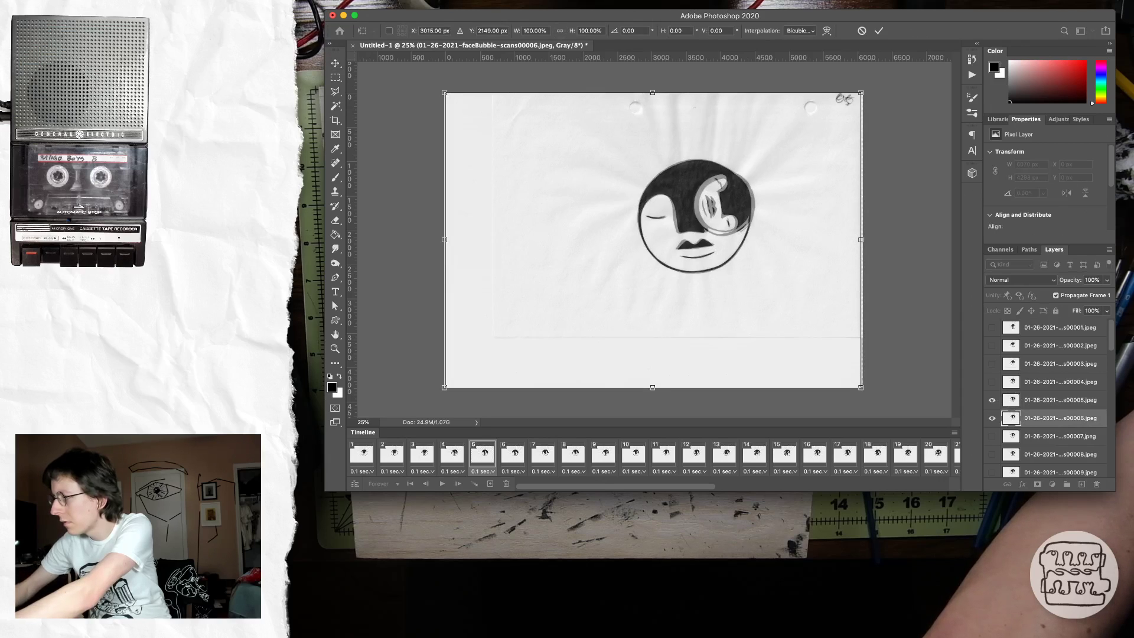
key("shift+Left")
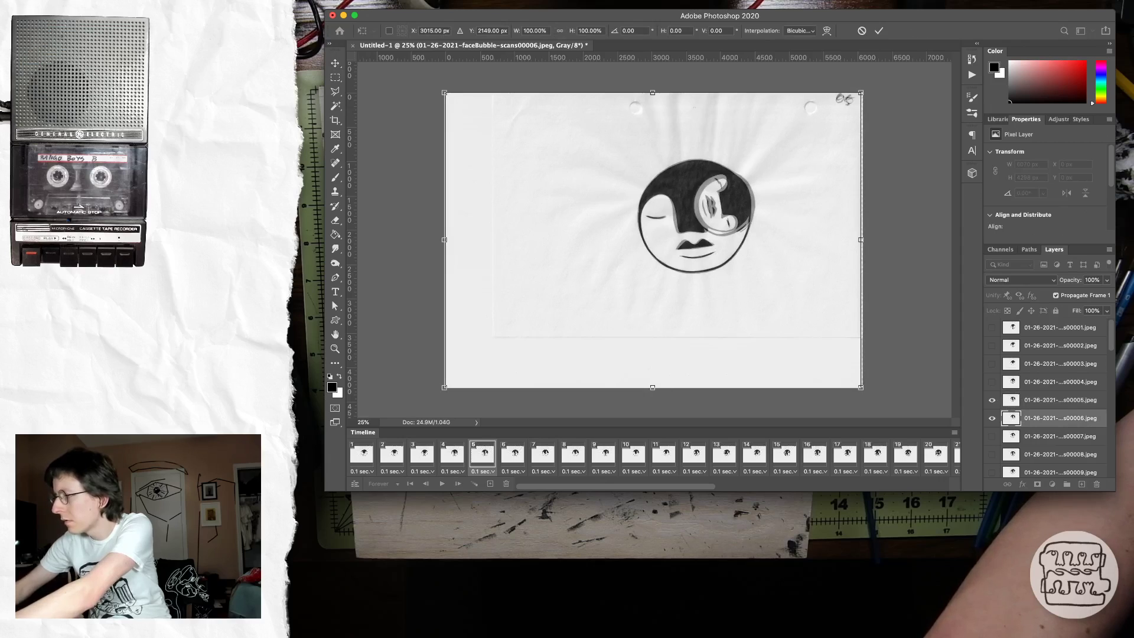
key("Return")
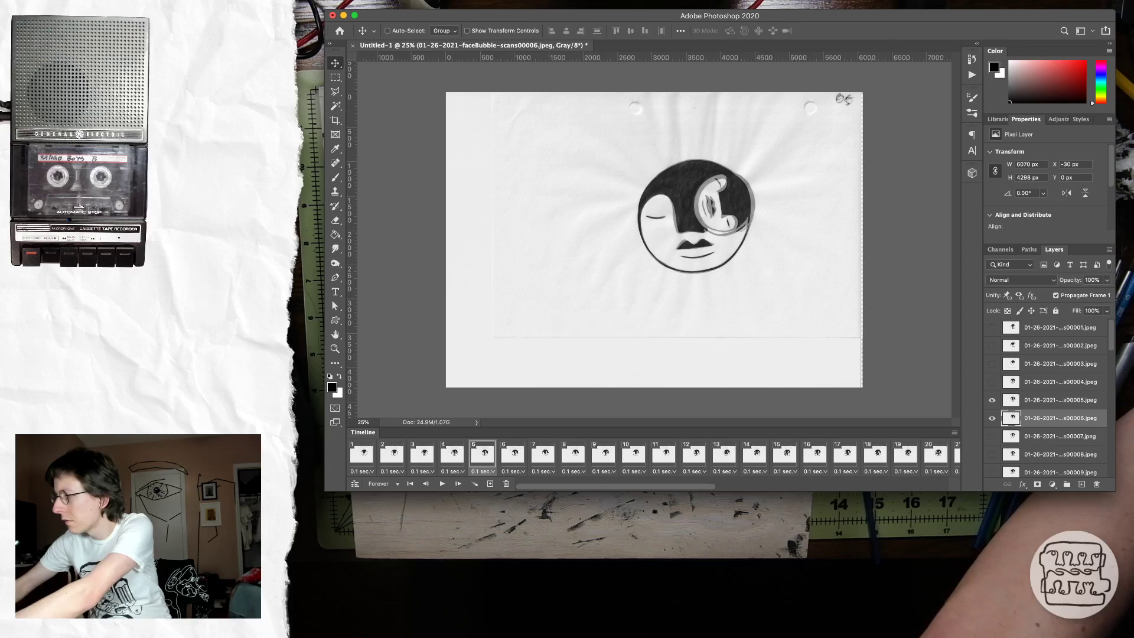
Move the scans00005 layer 30 px to the right and restore its opacity to 100%
left_click(1060, 400)
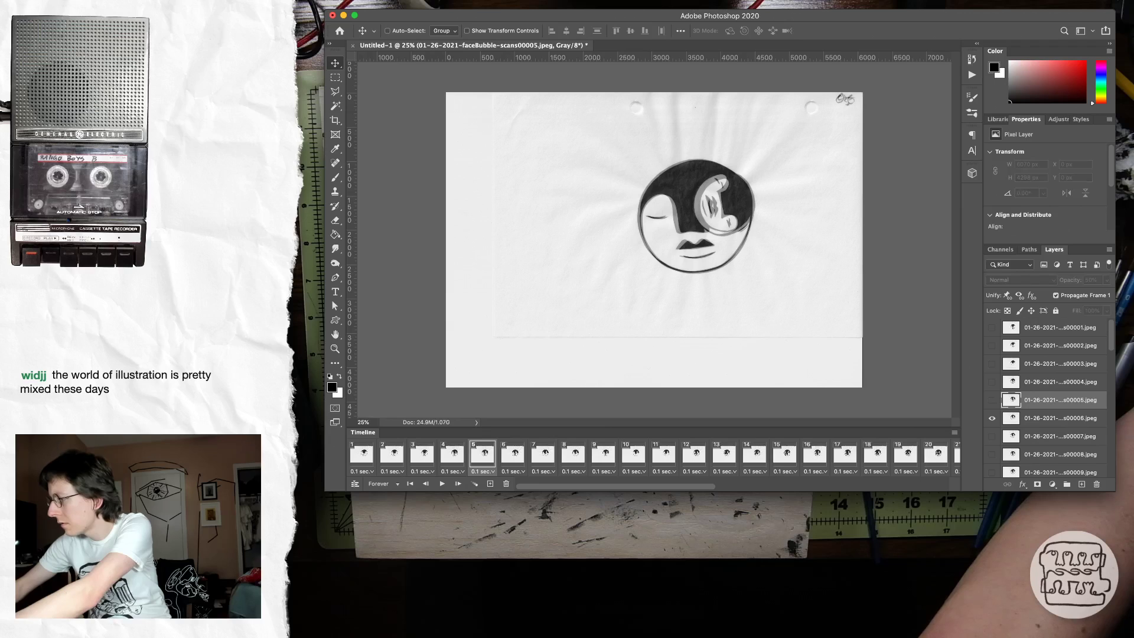
key("super+t")
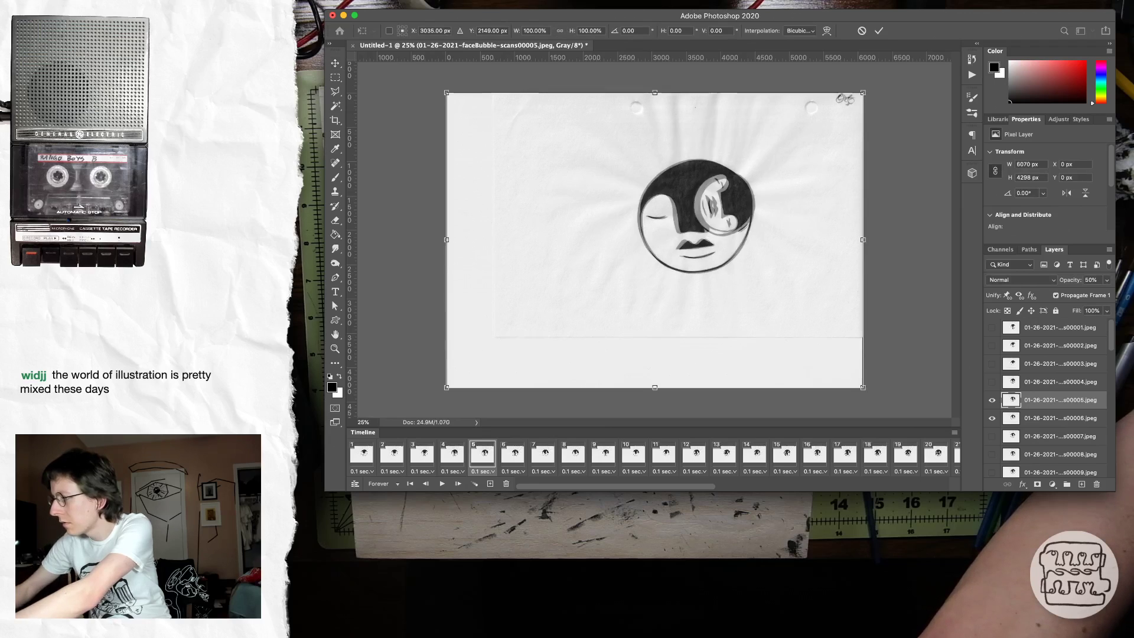
key("shift+Right")
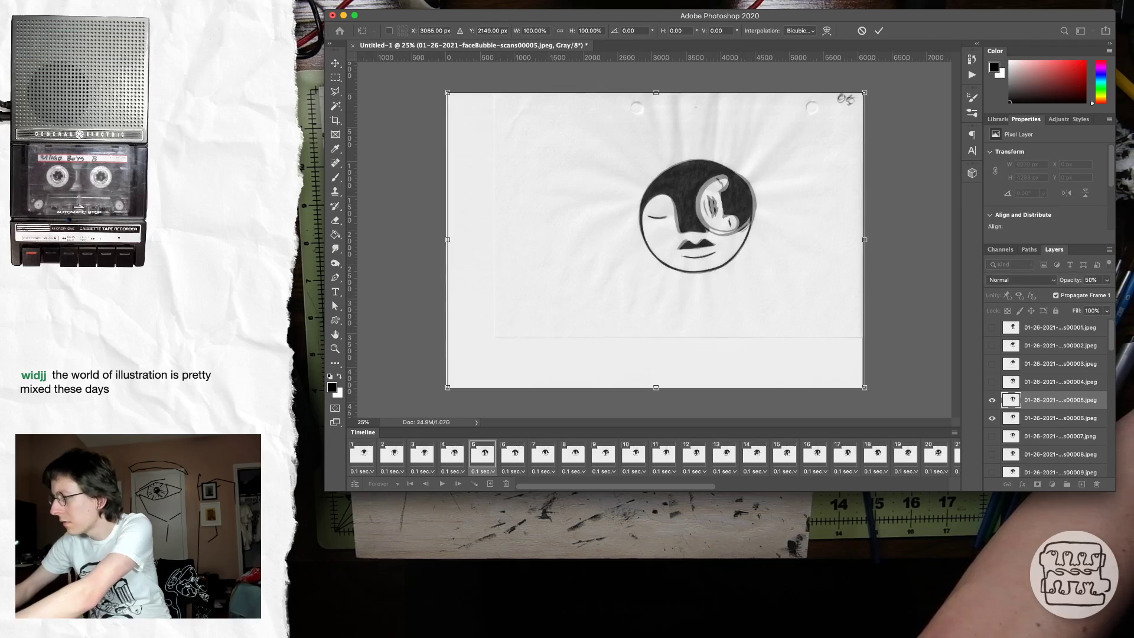
key("Return")
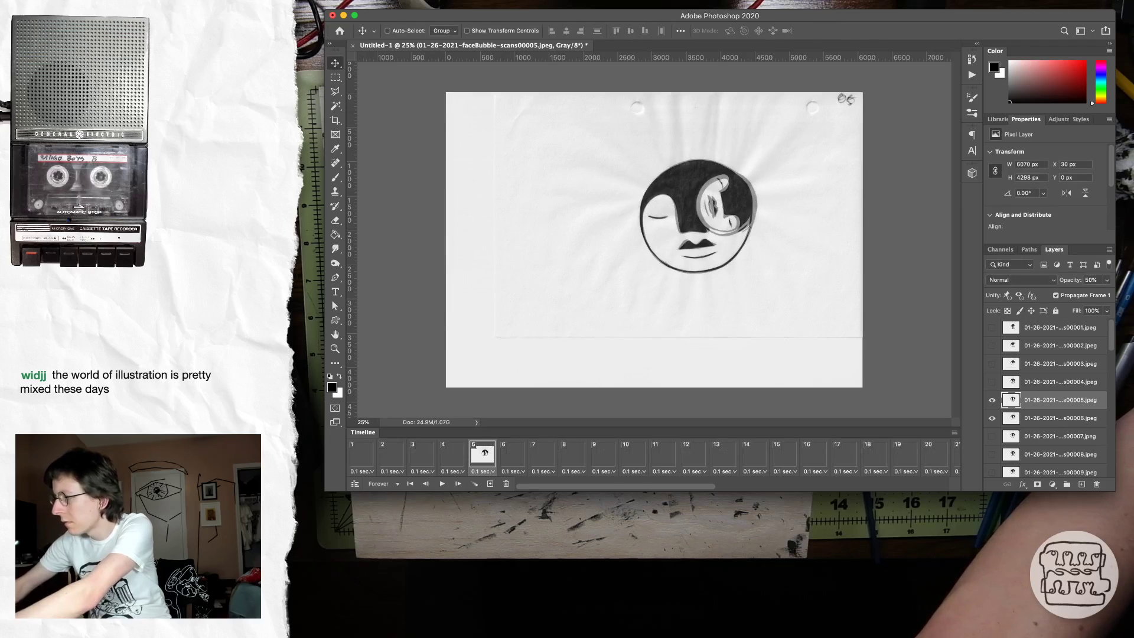
key("0")
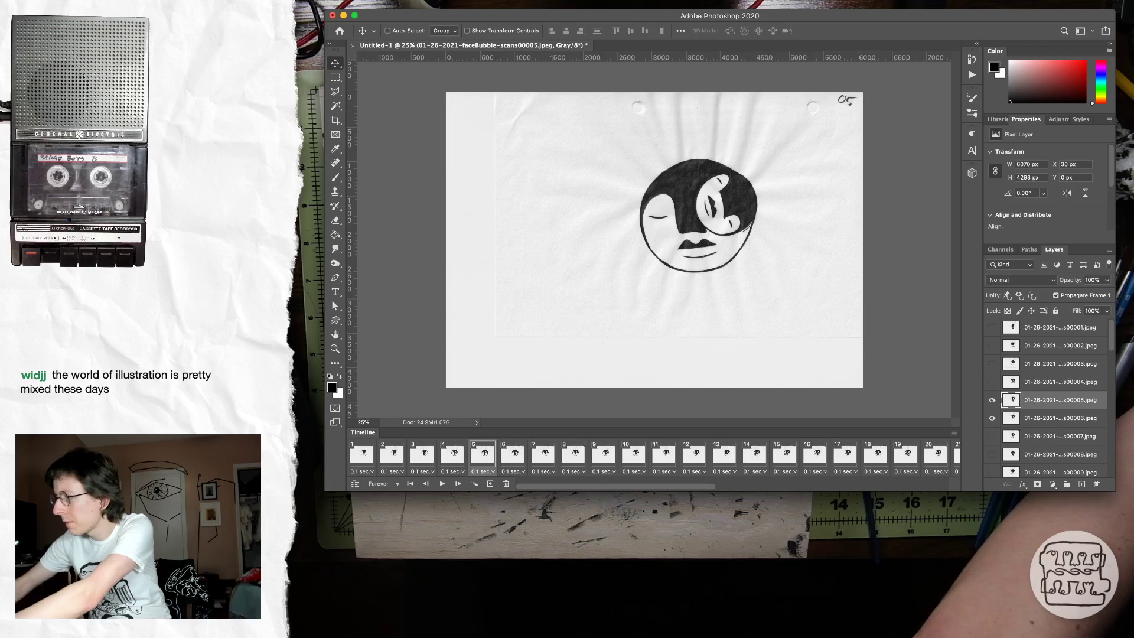
Advance to frame 7 and play the animation from there to check the drawings' alignment
key("Right")
key("Right")
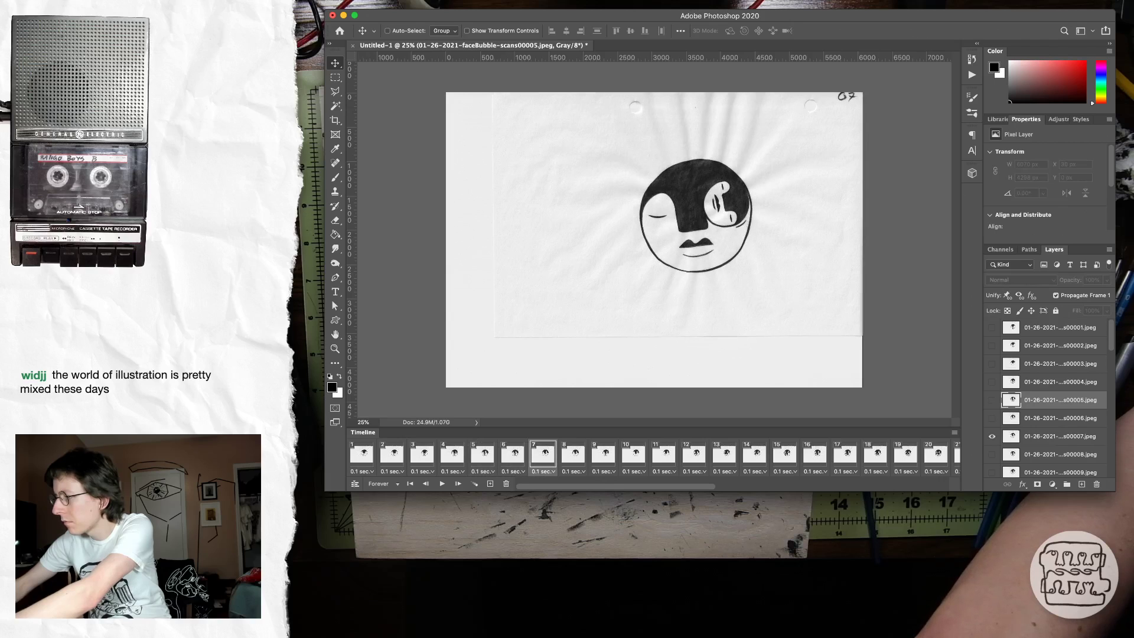
key("space")
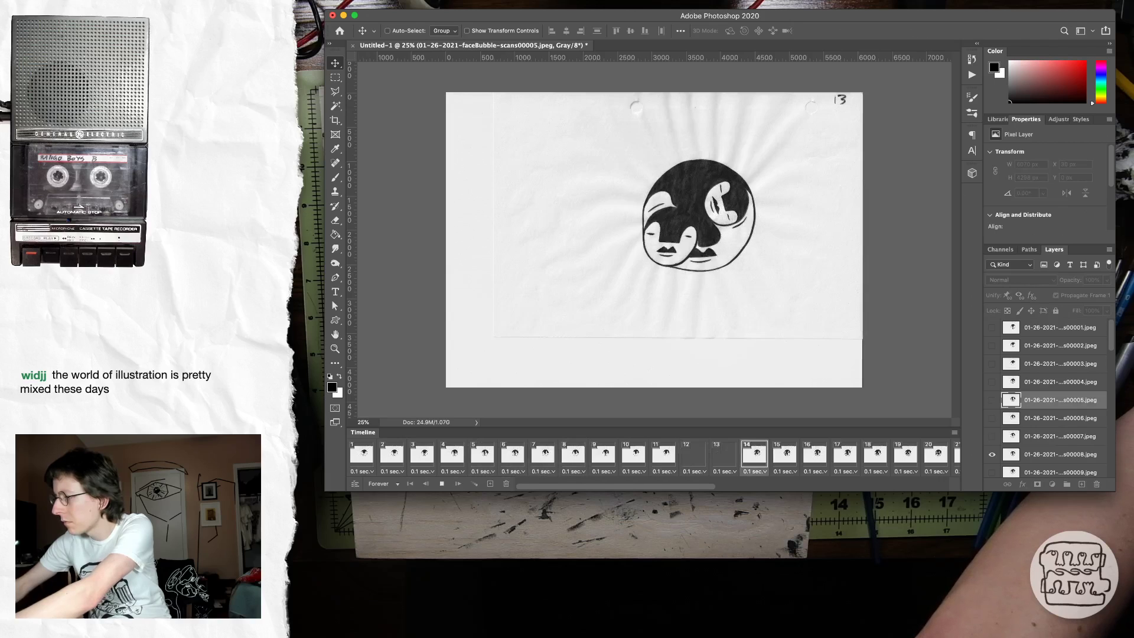
key("space")
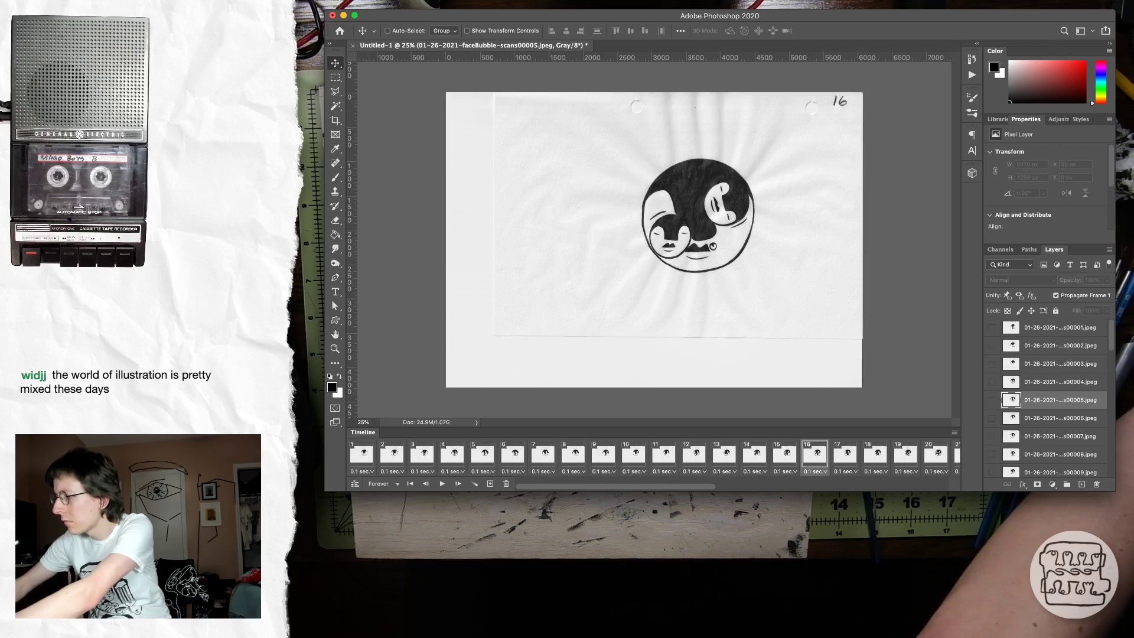
On frame 14, set the scans00014 layer to 50% opacity and show the scans00015 layer beneath it for comparison
key("Left")
key("Left")
key("super")
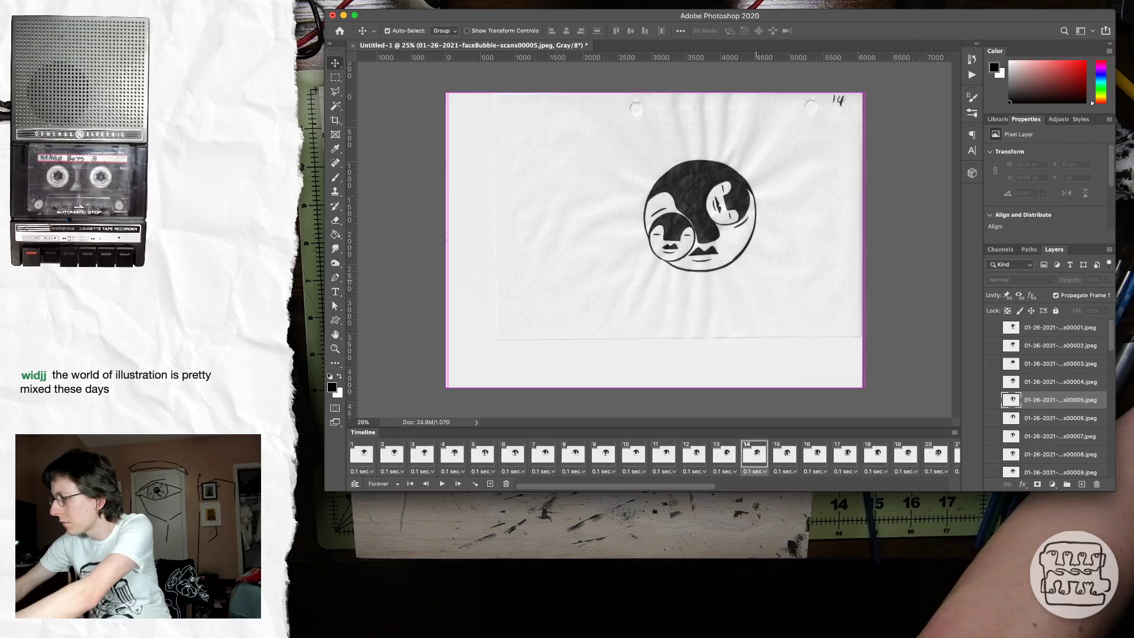
key("5")
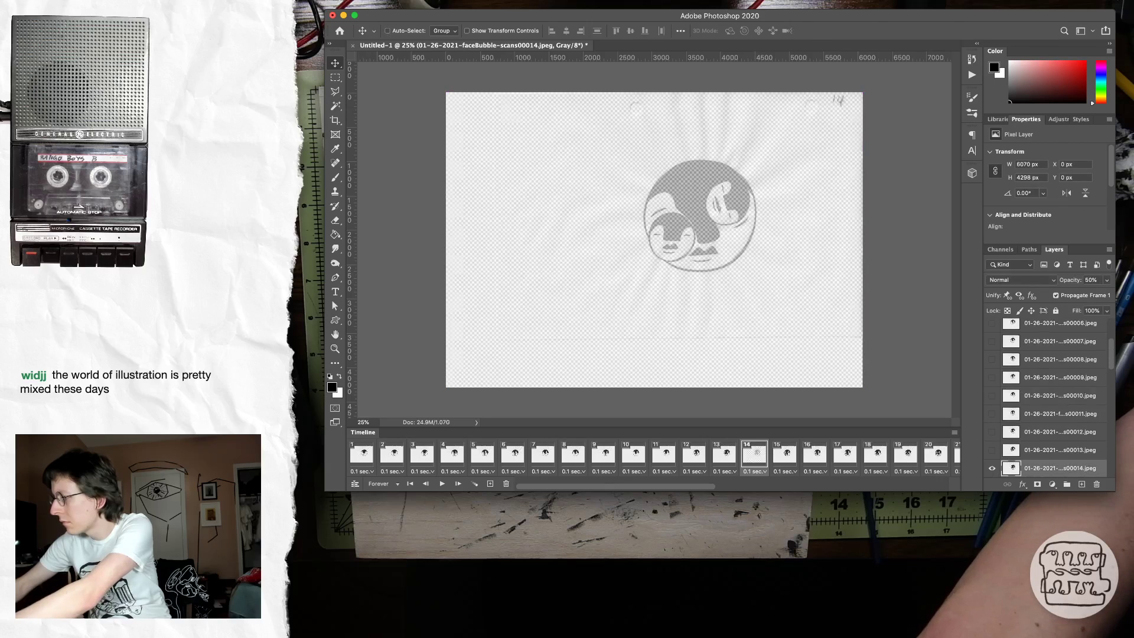
scroll(1057, 396, "down", 3)
left_click(992, 426)
Move the scans00014 layer 40 px to the left to align its circle with the scans00015 drawing
key("super+t")
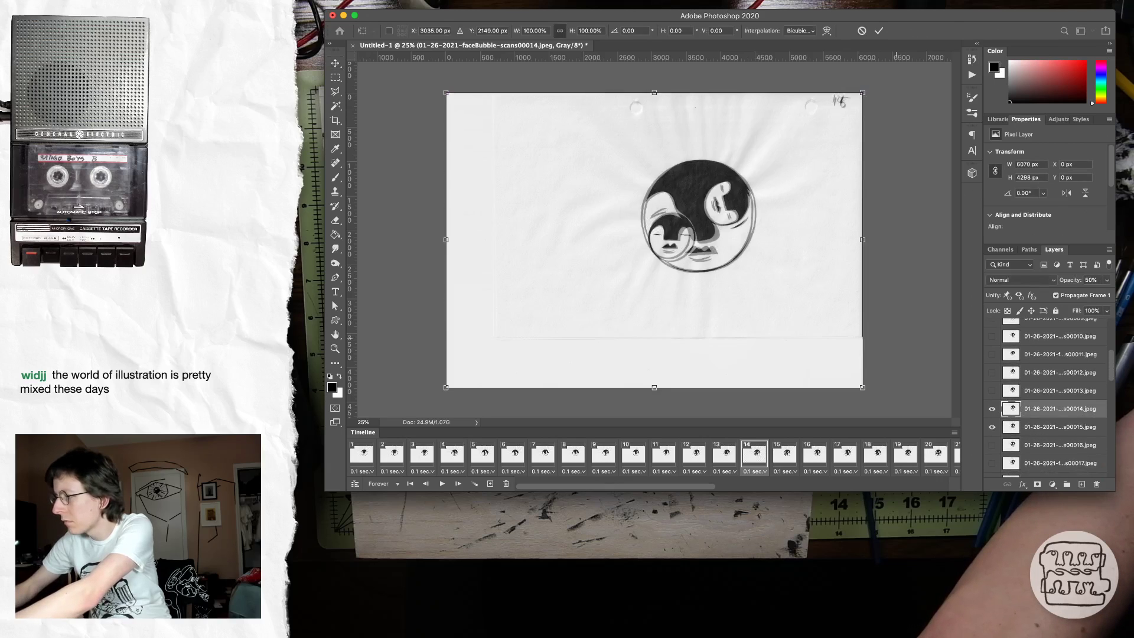
key("shift+Left")
key("shift+Left")
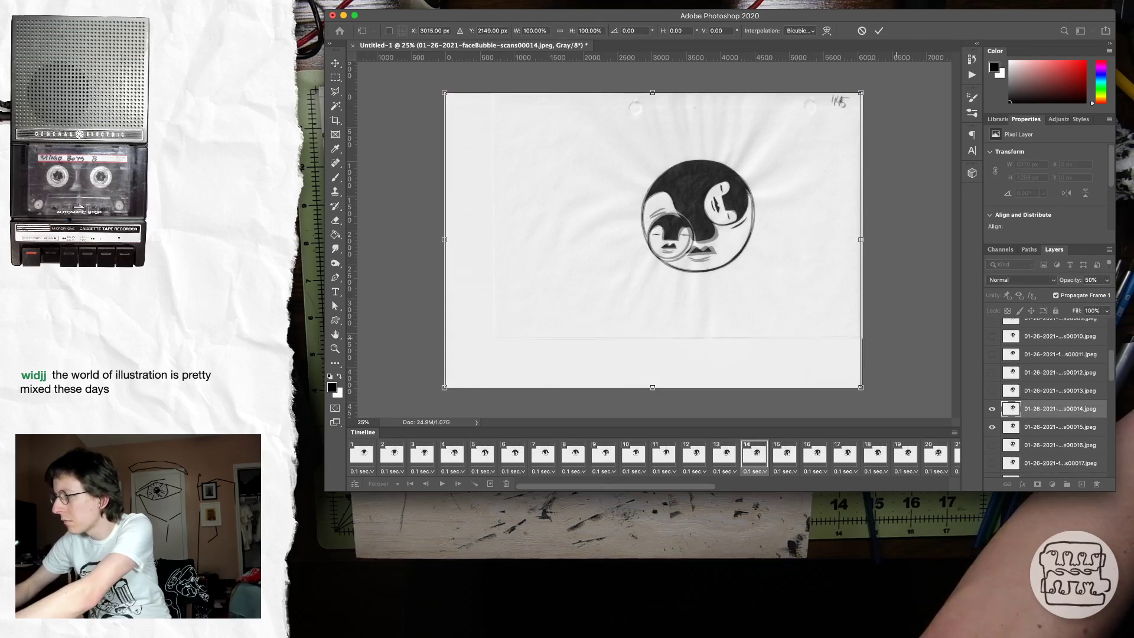
key("shift+Left")
key("shift+Left")
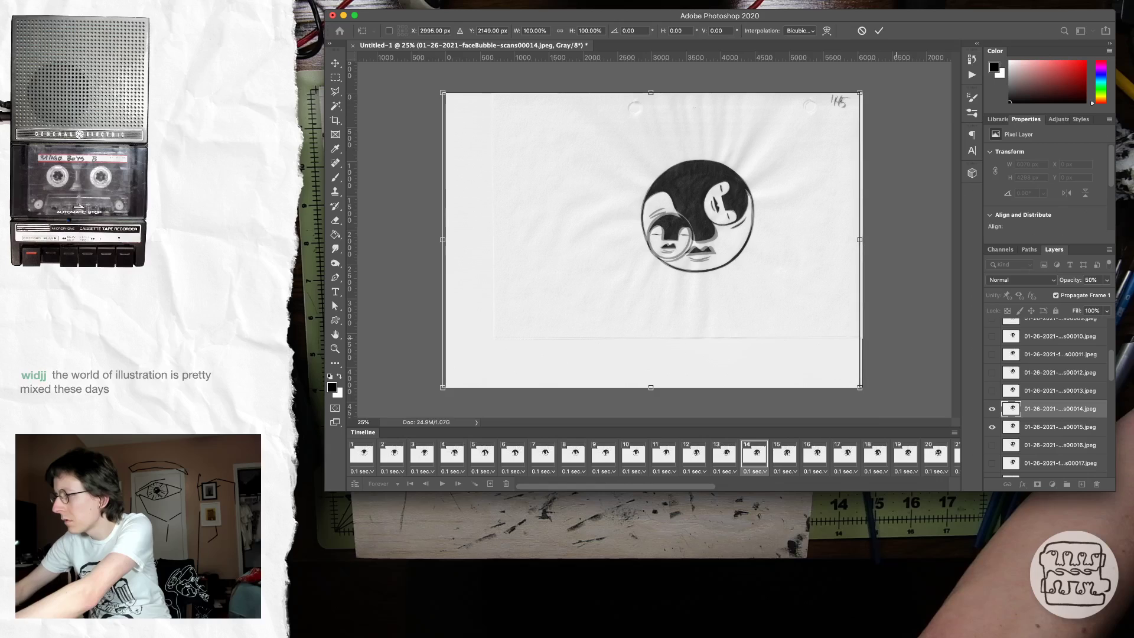
key("Return")
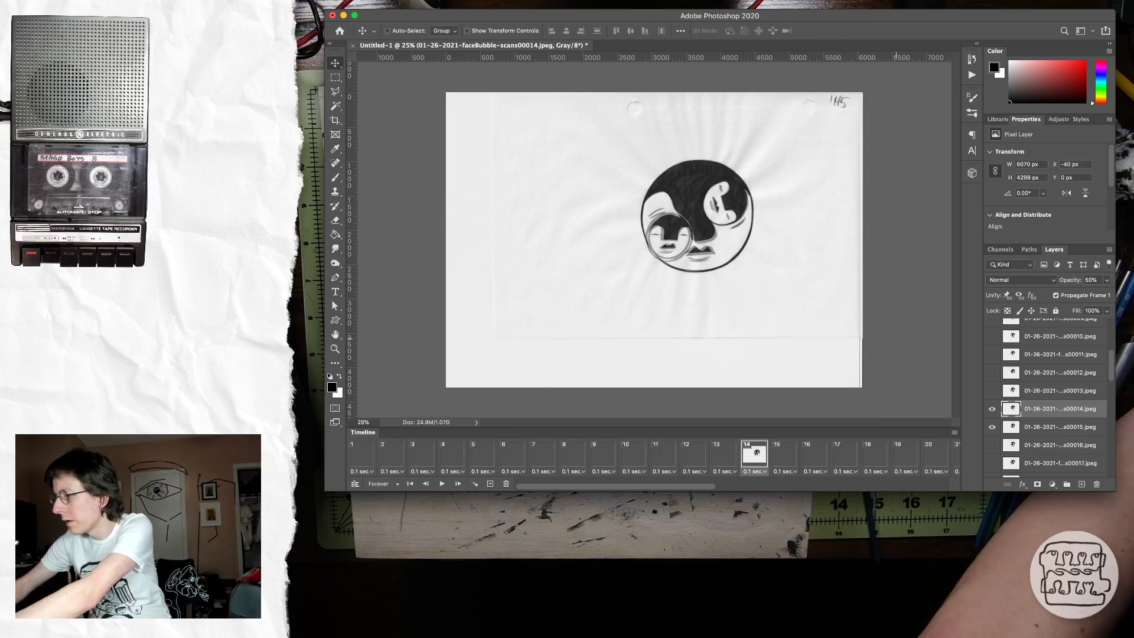
Restore the scans00014 layer's opacity to 100% and play the animation to check the drawings' alignment
key("0")
key("space")
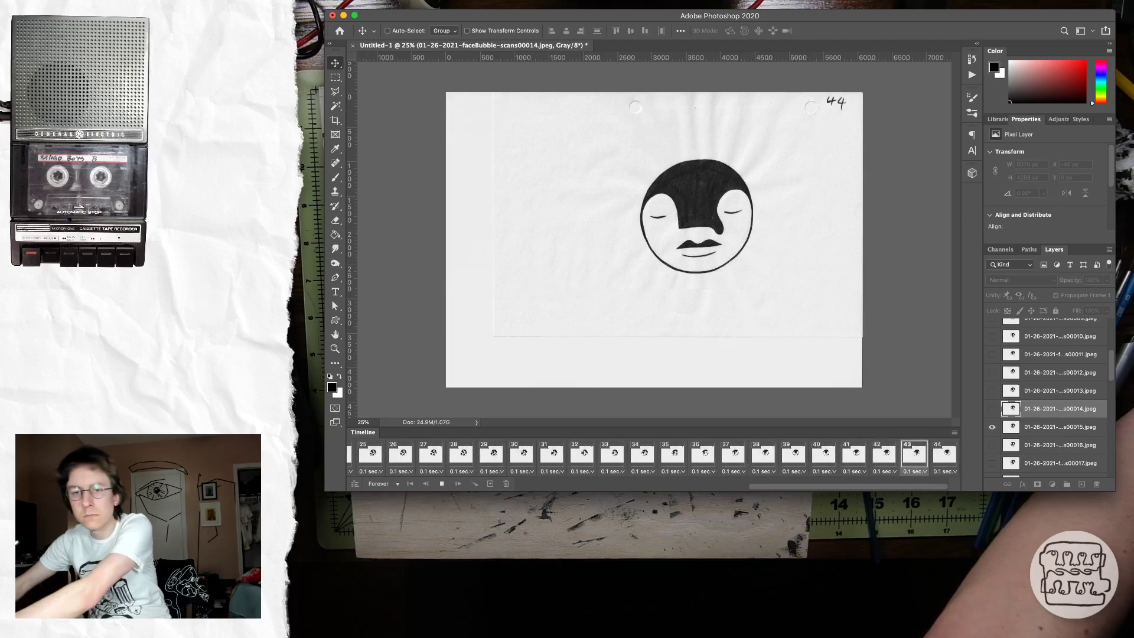
key("space")
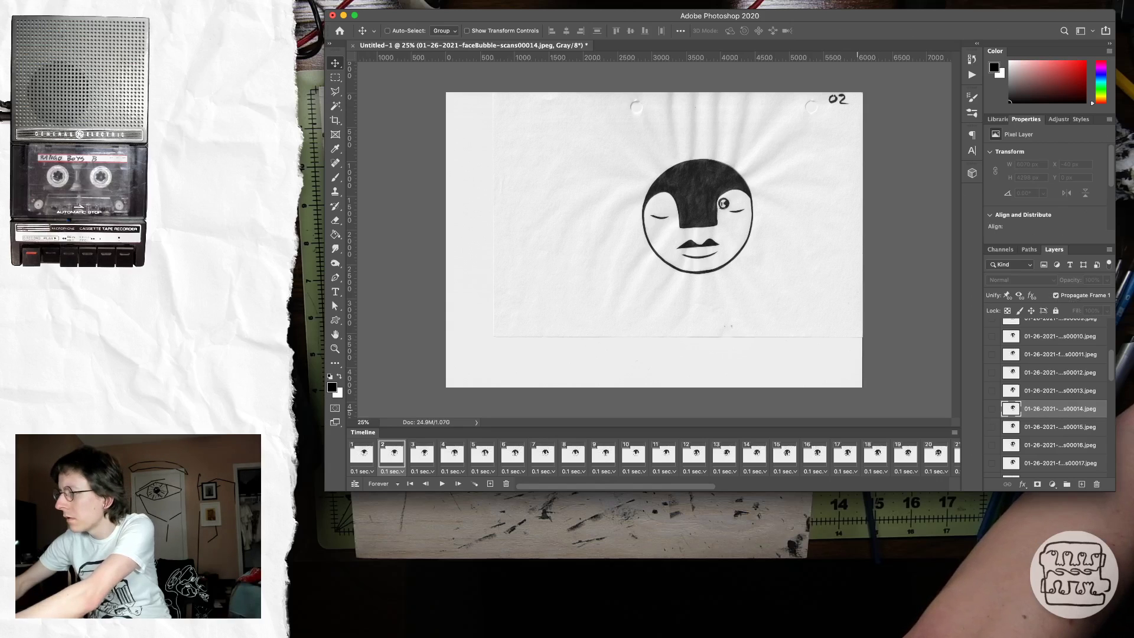
Centre the square selection around the face circle and crop the canvas to it
key("c")
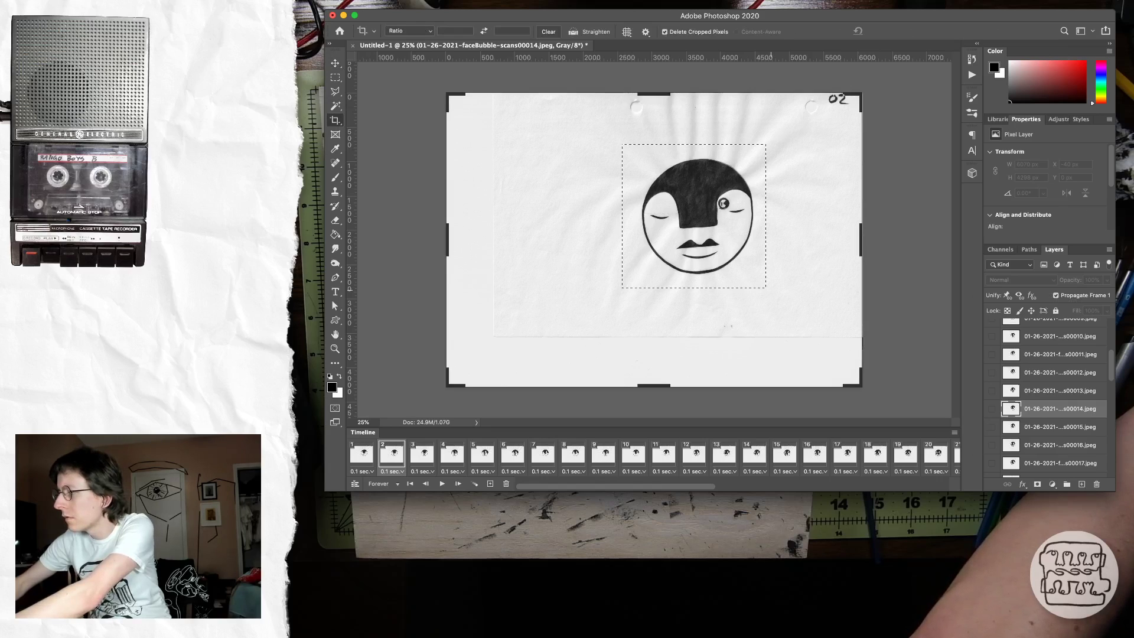
key("Right")
key("Down")
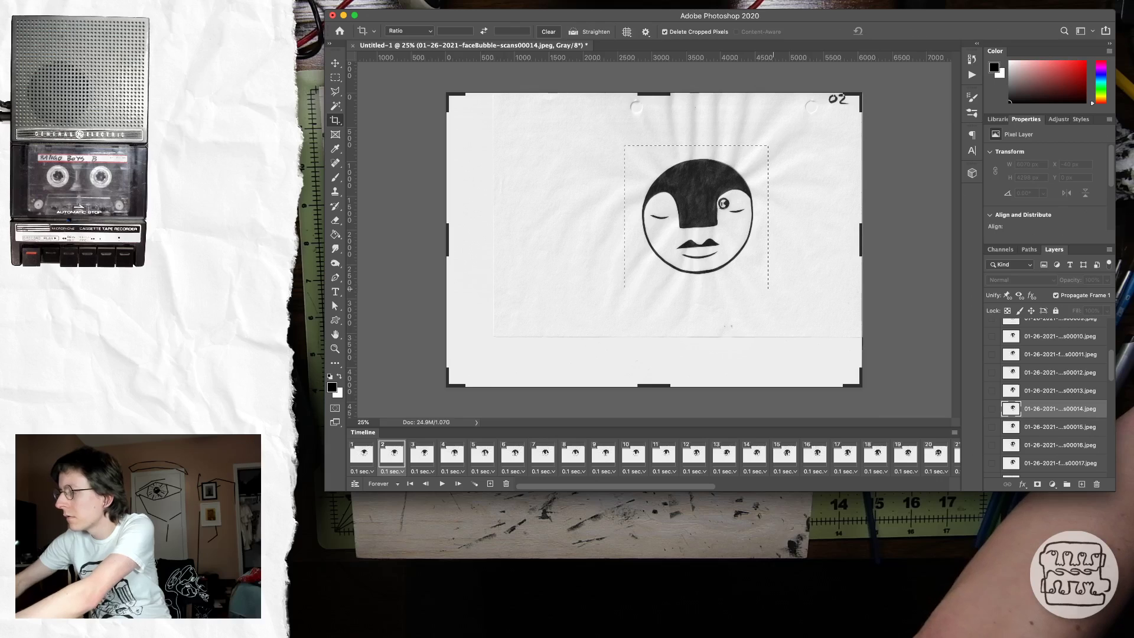
key("Return")
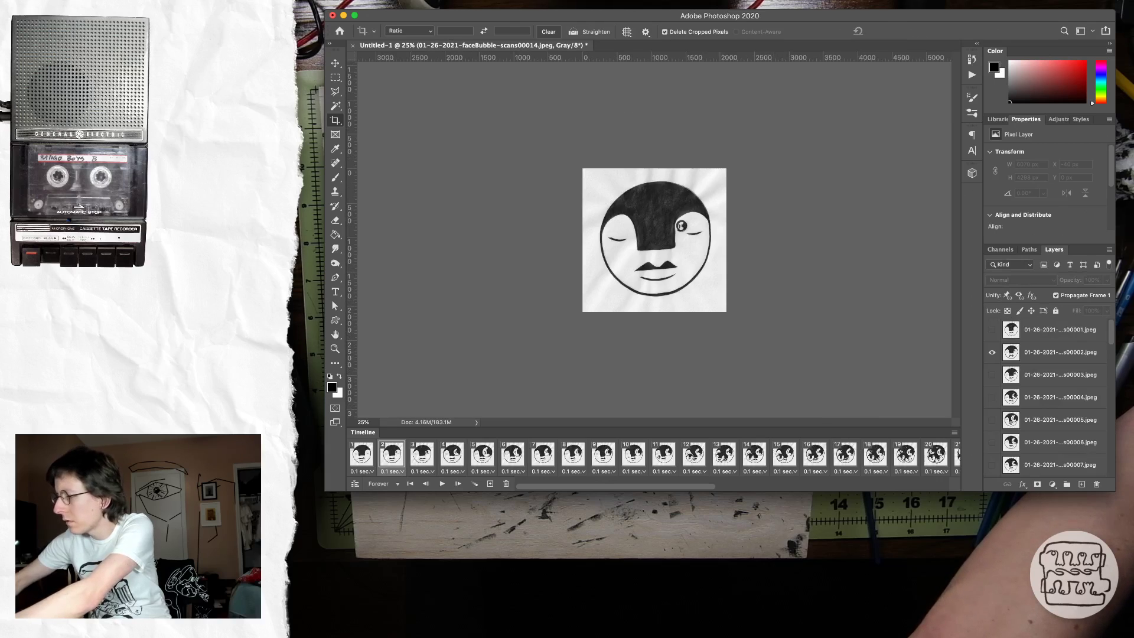
Go to frame 1, resize the image to 1080 × 1080 px, and view it at 100%
left_click(361, 455)
key("h")
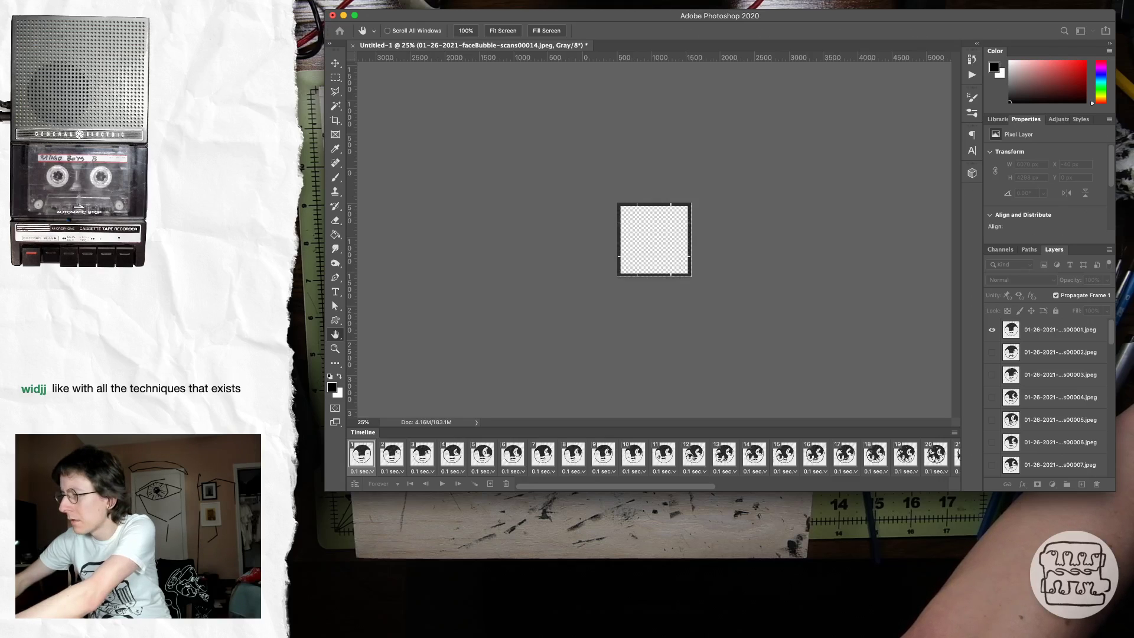
key("c")
key("z")
key("super+equal")
key("super+equal")
key("super+equal")
key("super+equal")
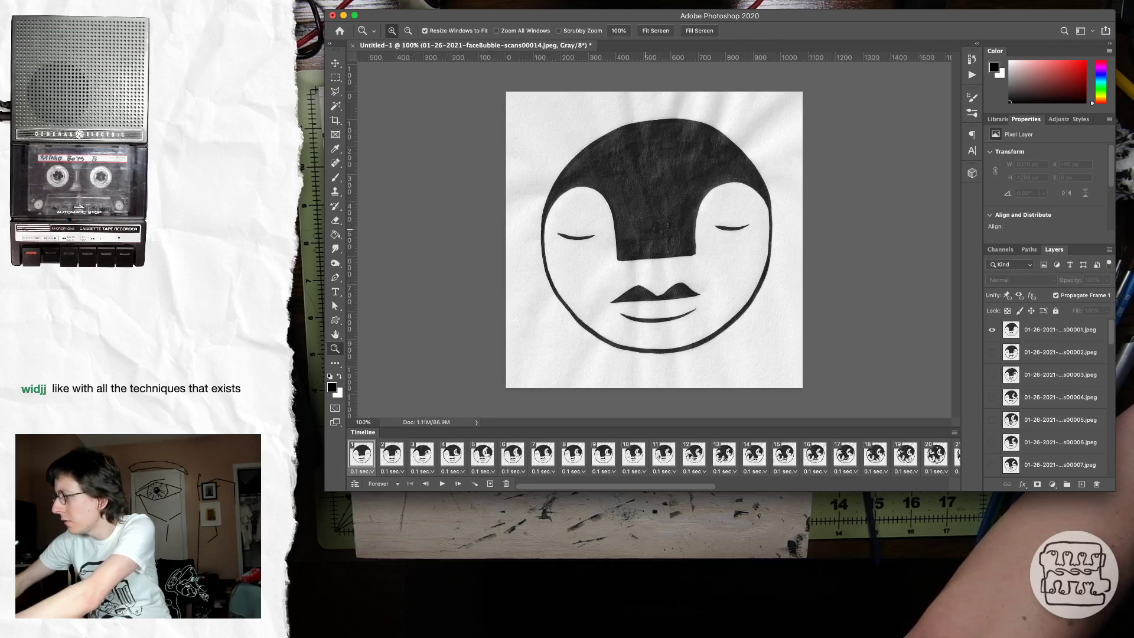
Add a Curves adjustment above the scans00001 layer with its white point at input 56, output 100, and set the frame delays to 0.07 seconds
left_click(1060, 330)
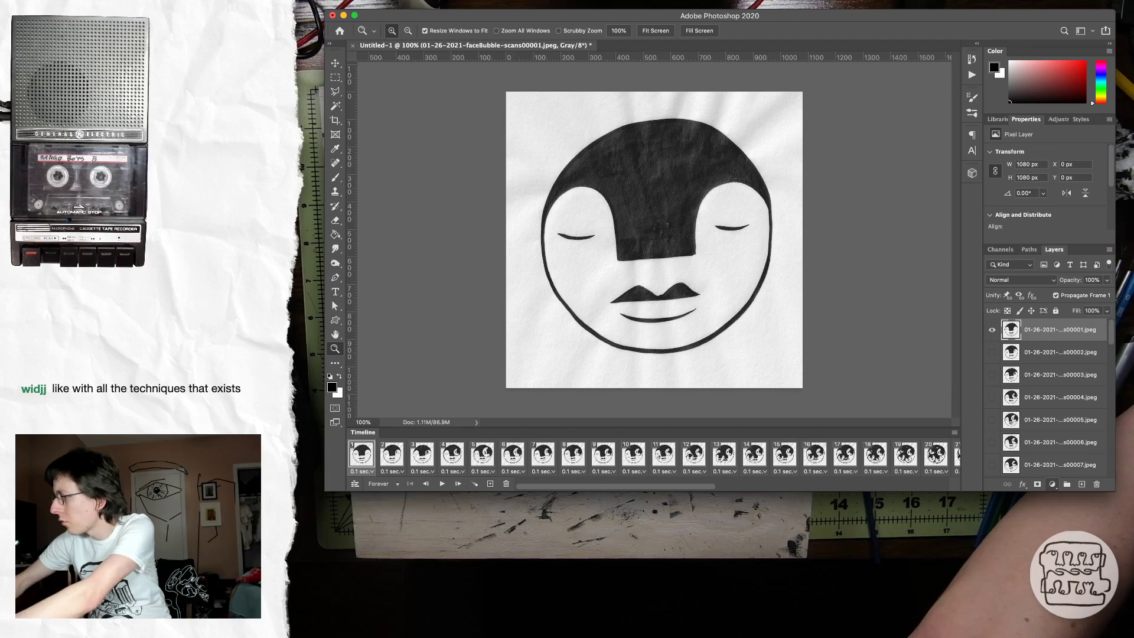
key("super+m")
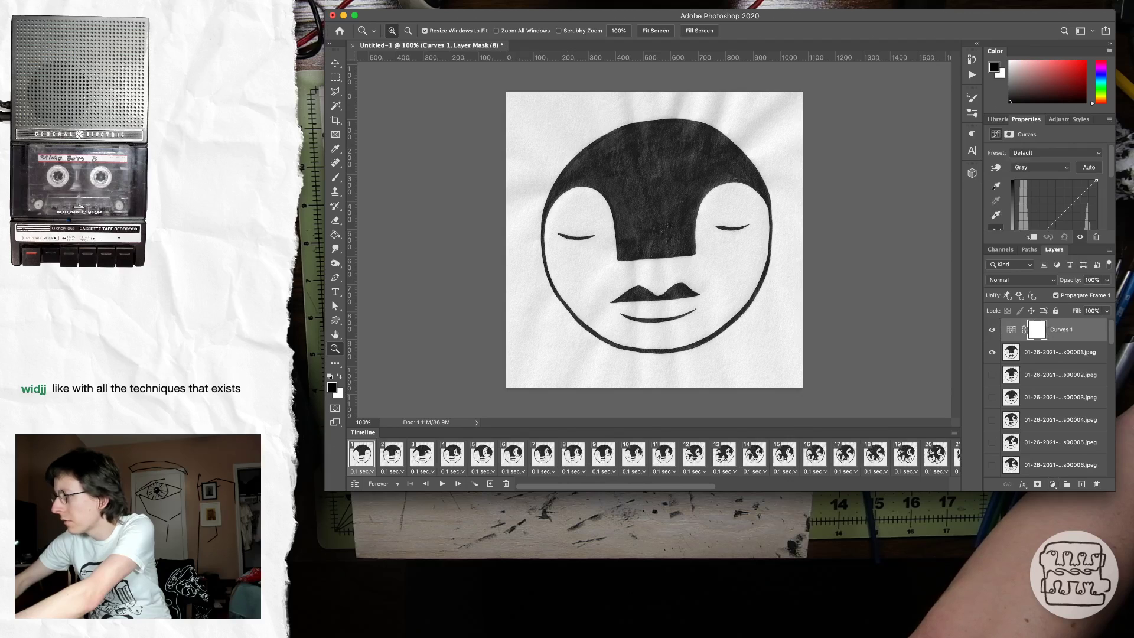
left_click_drag(1096, 180, 1082, 181)
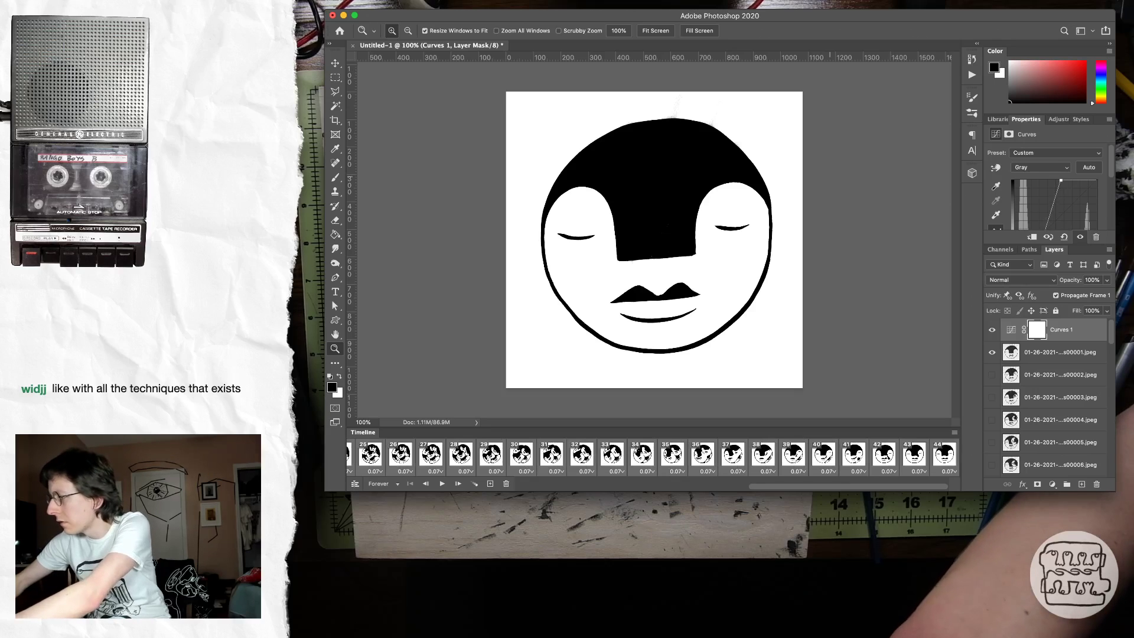
Set the Curves adjustment's black point to input 31, output 0
scroll(1048, 183, "down", 3)
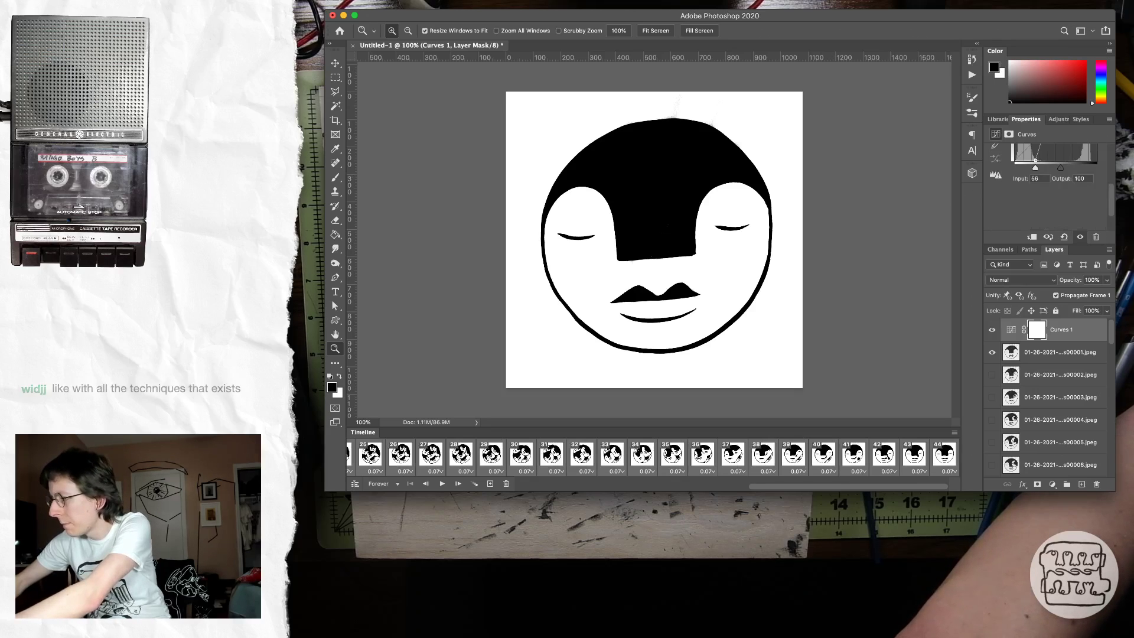
key("Right")
key("Right")
key("Right")
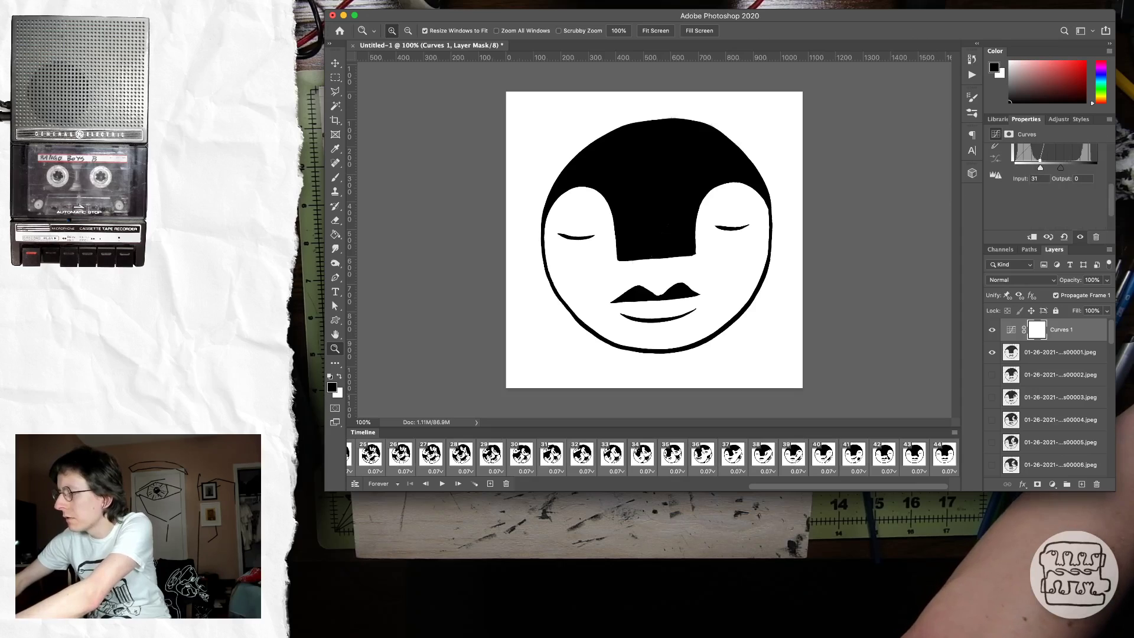